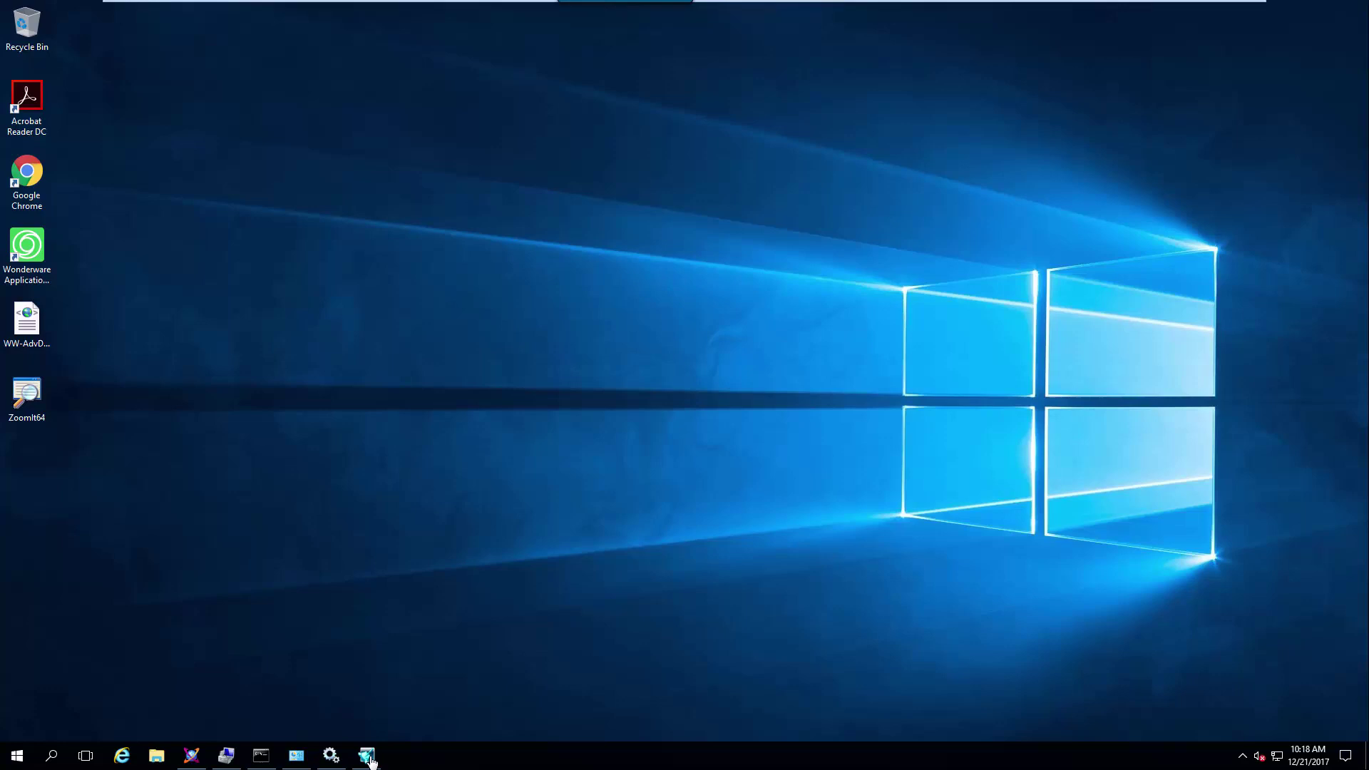
# In WindowMaker, expand ReactorDemo Symbols > MainDisplays to list MainPanel, MyReactor, ReactorDisplay and ReactorNew.
pyautogui.click(368, 757)
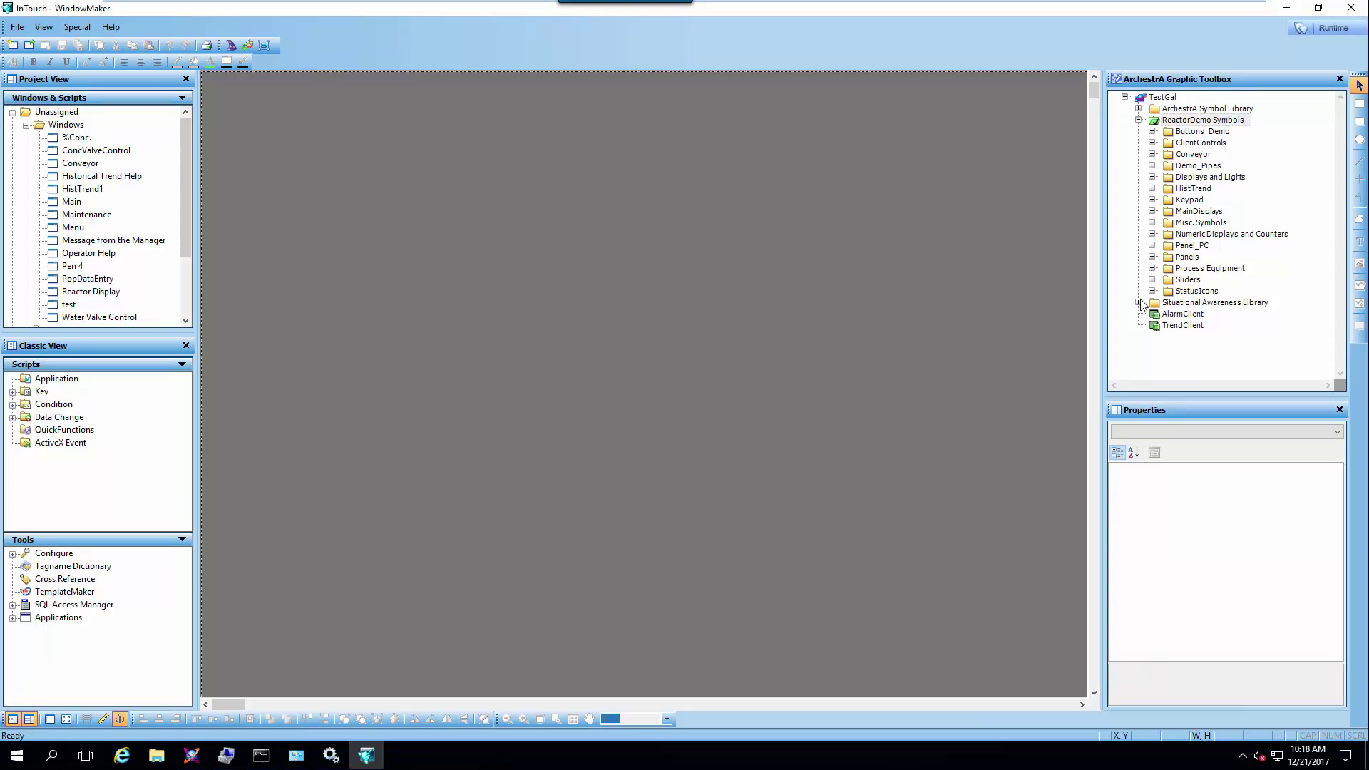
pyautogui.moveTo(1212, 314)
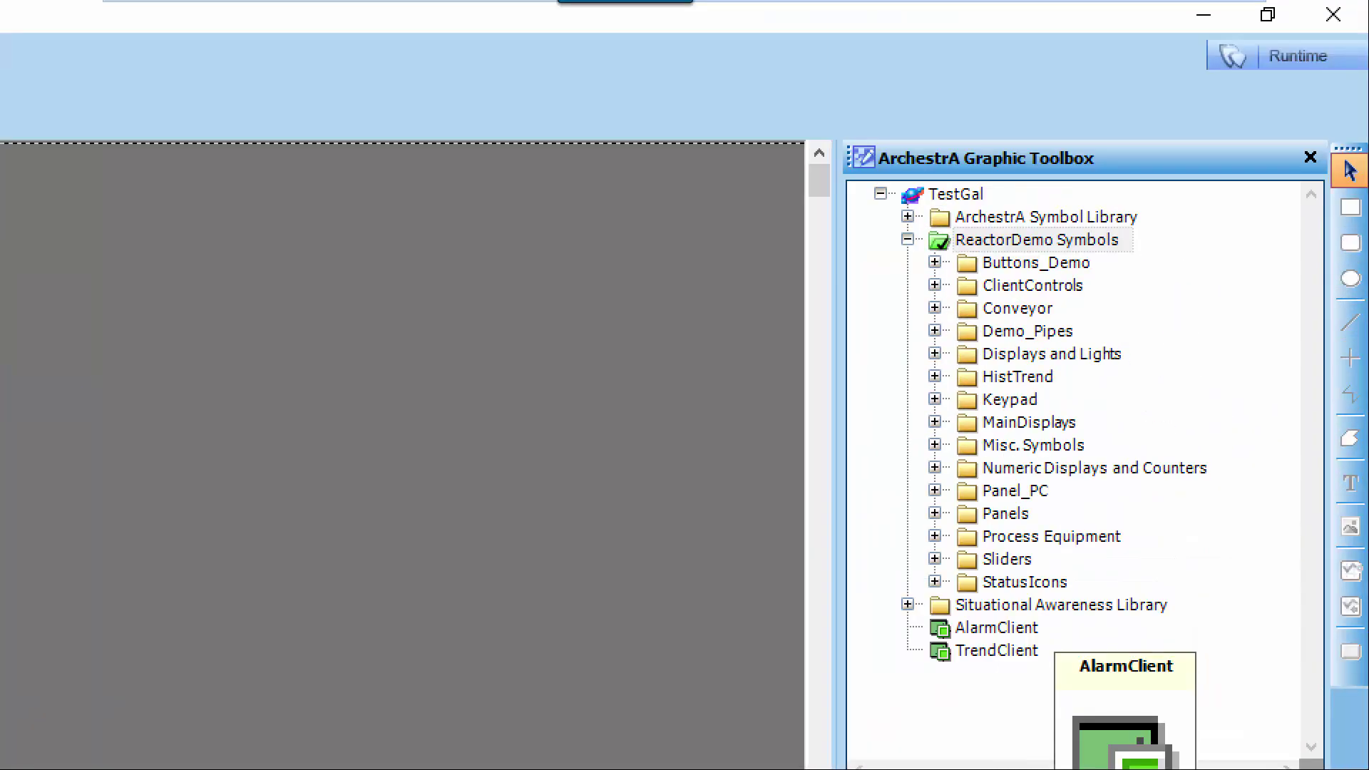
pyautogui.rightClick(1062, 241)
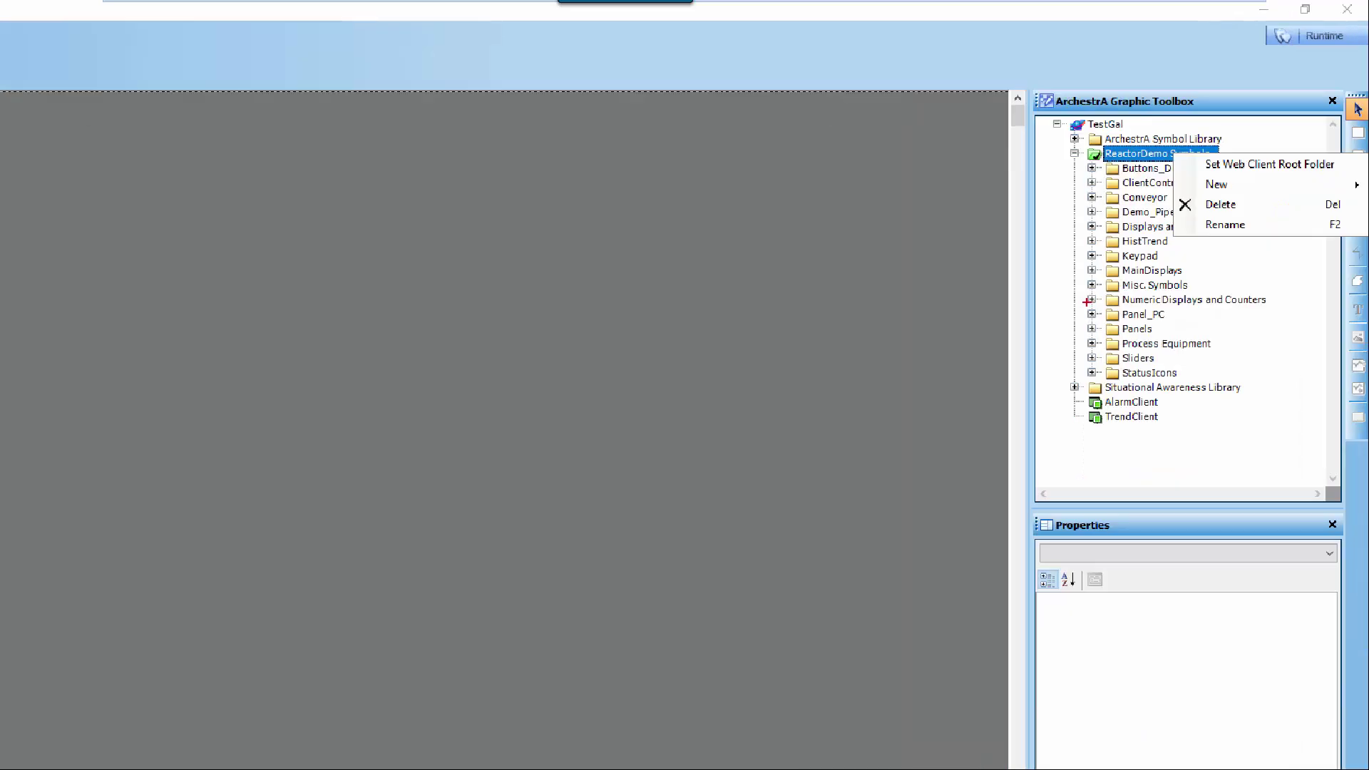
pyautogui.click(1091, 271)
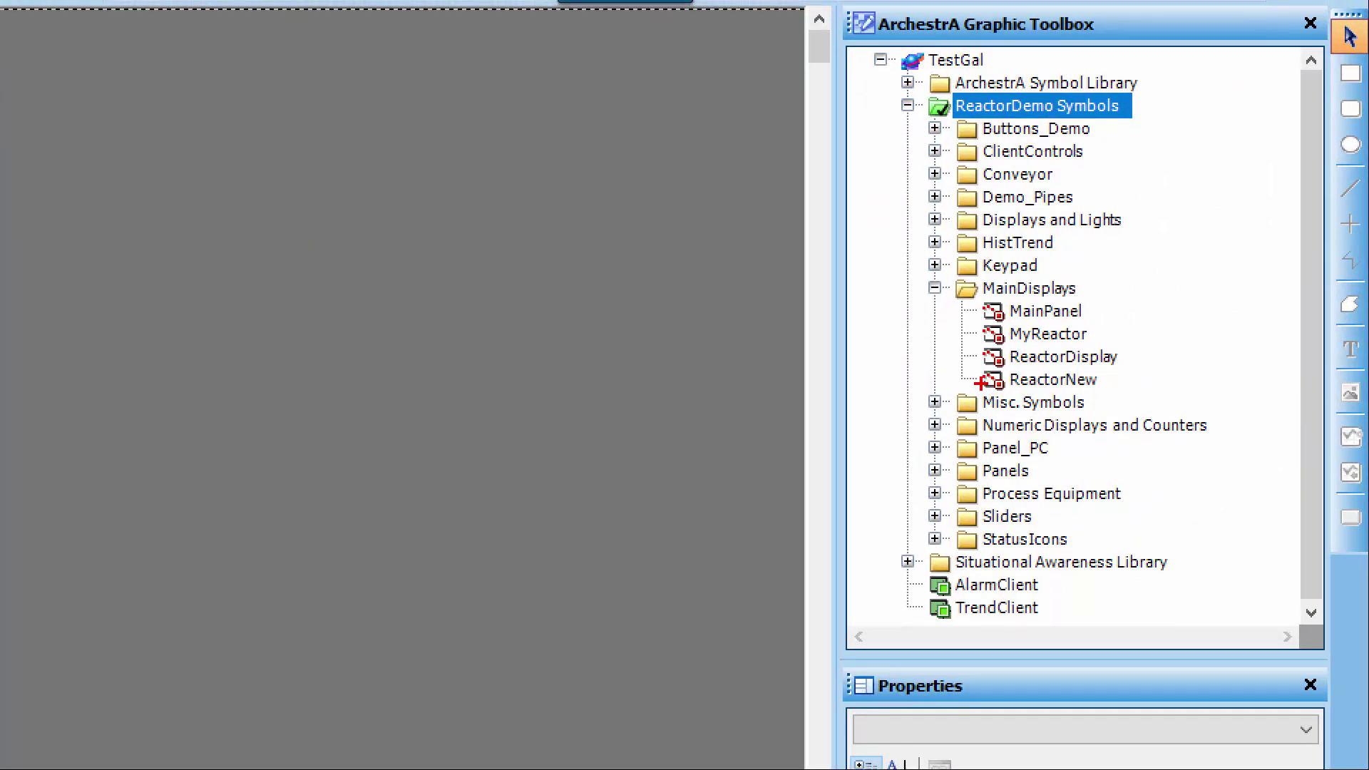
pyautogui.moveTo(971, 383); pyautogui.dragTo(746, 385)
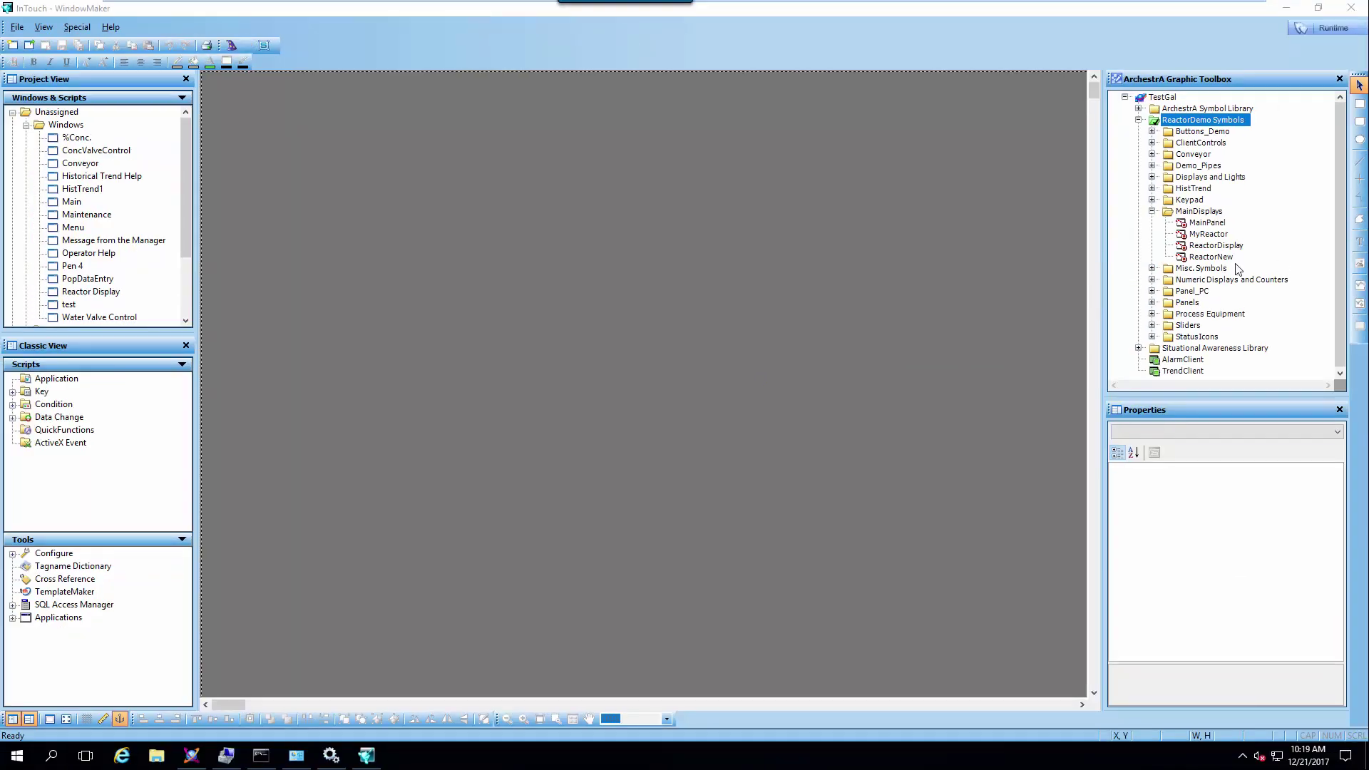
# Open ReactorNew and give the red rectangle a % Fill Vertical animation on InTouch:ReactLevel, 0–2000.
pyautogui.doubleClick(1070, 380)
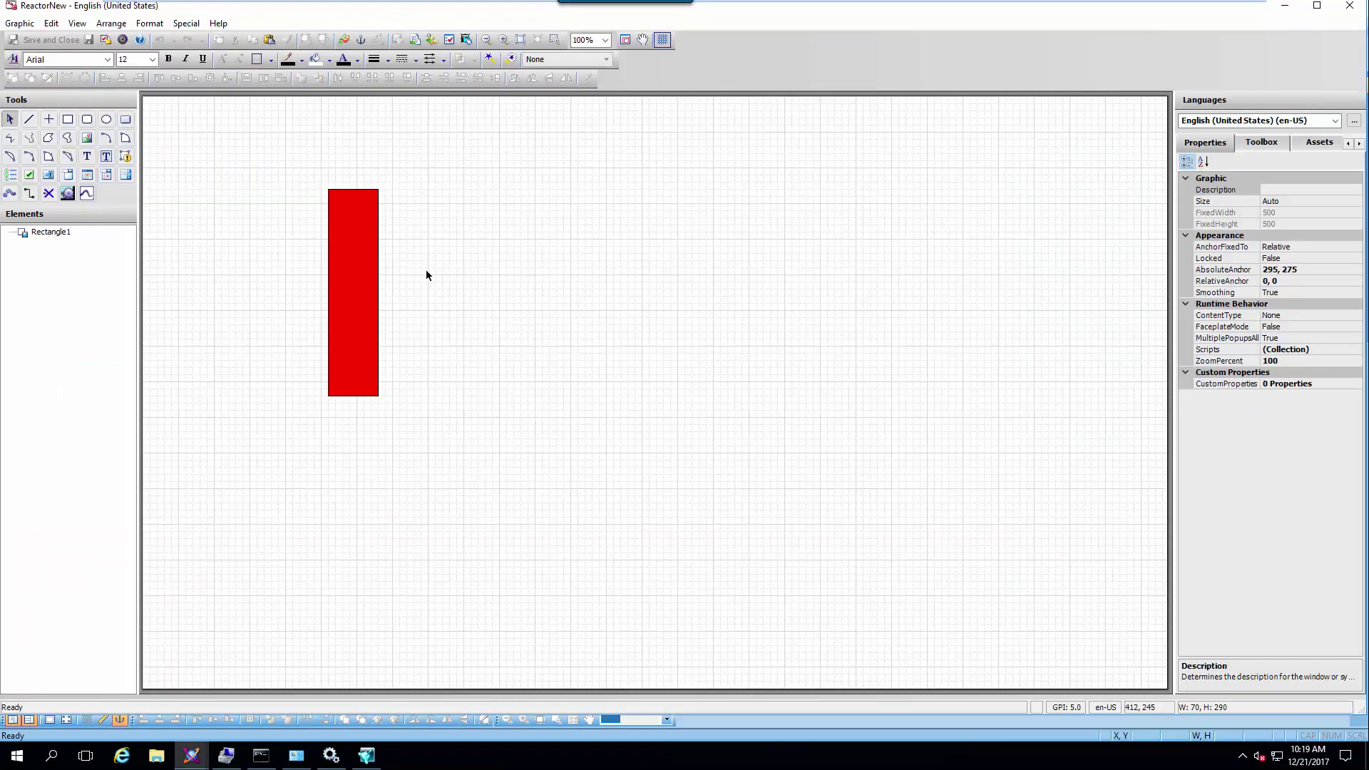
pyautogui.click(344, 268)
pyautogui.doubleClick(344, 268)
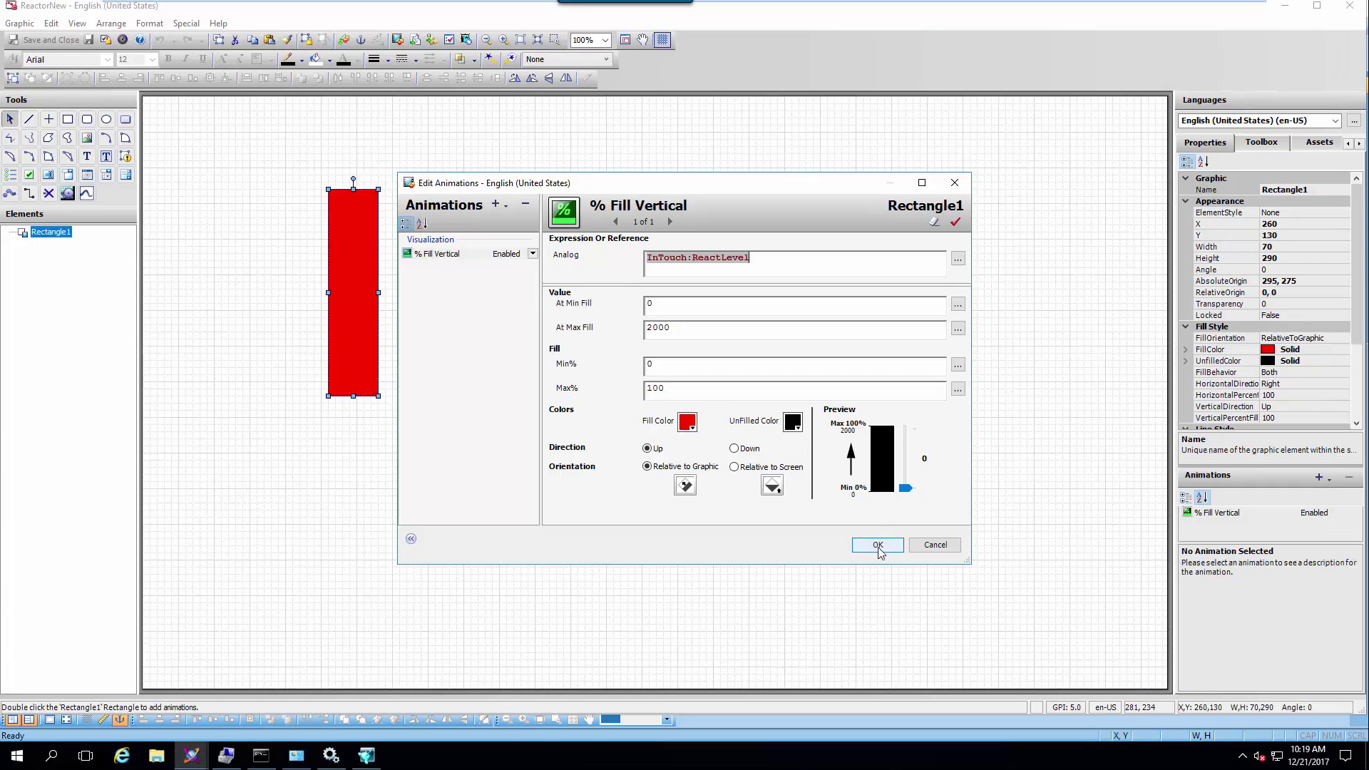
pyautogui.click(877, 545)
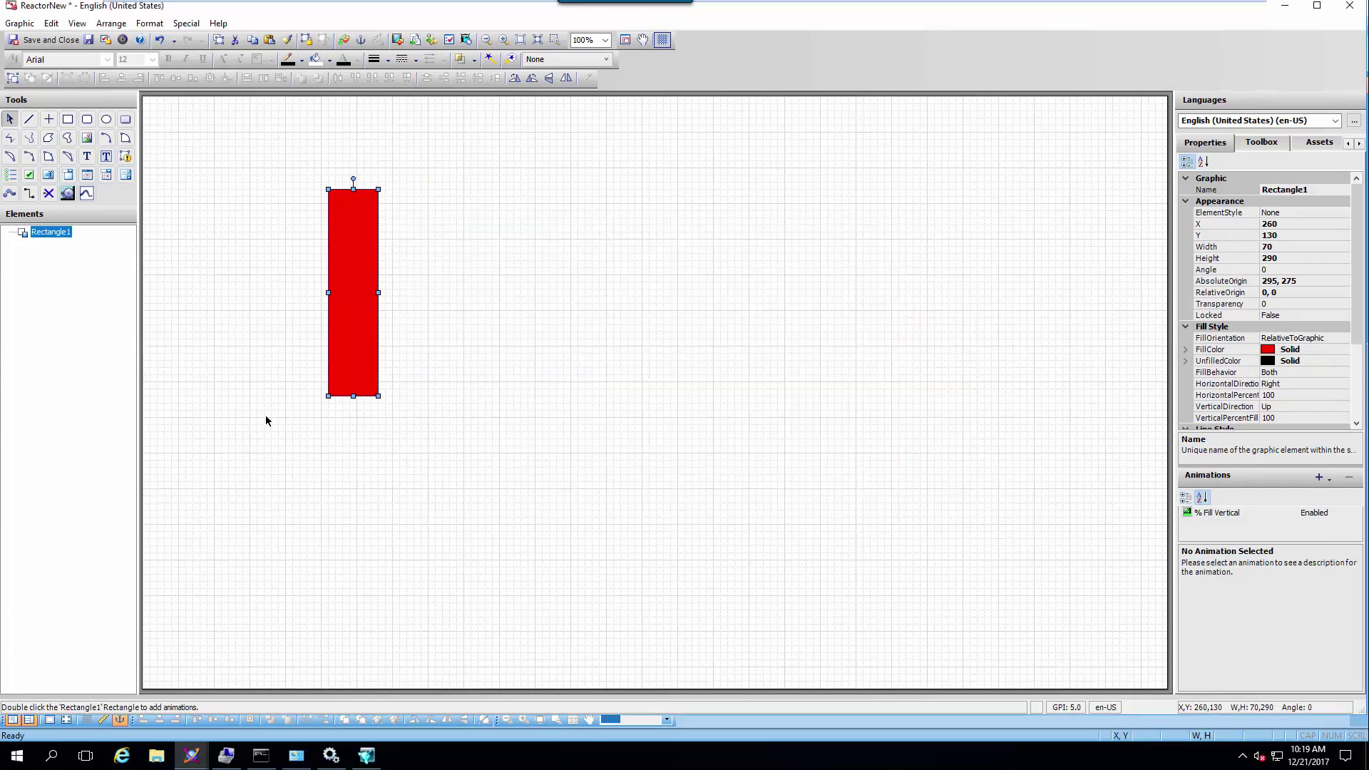
pyautogui.click(88, 161)
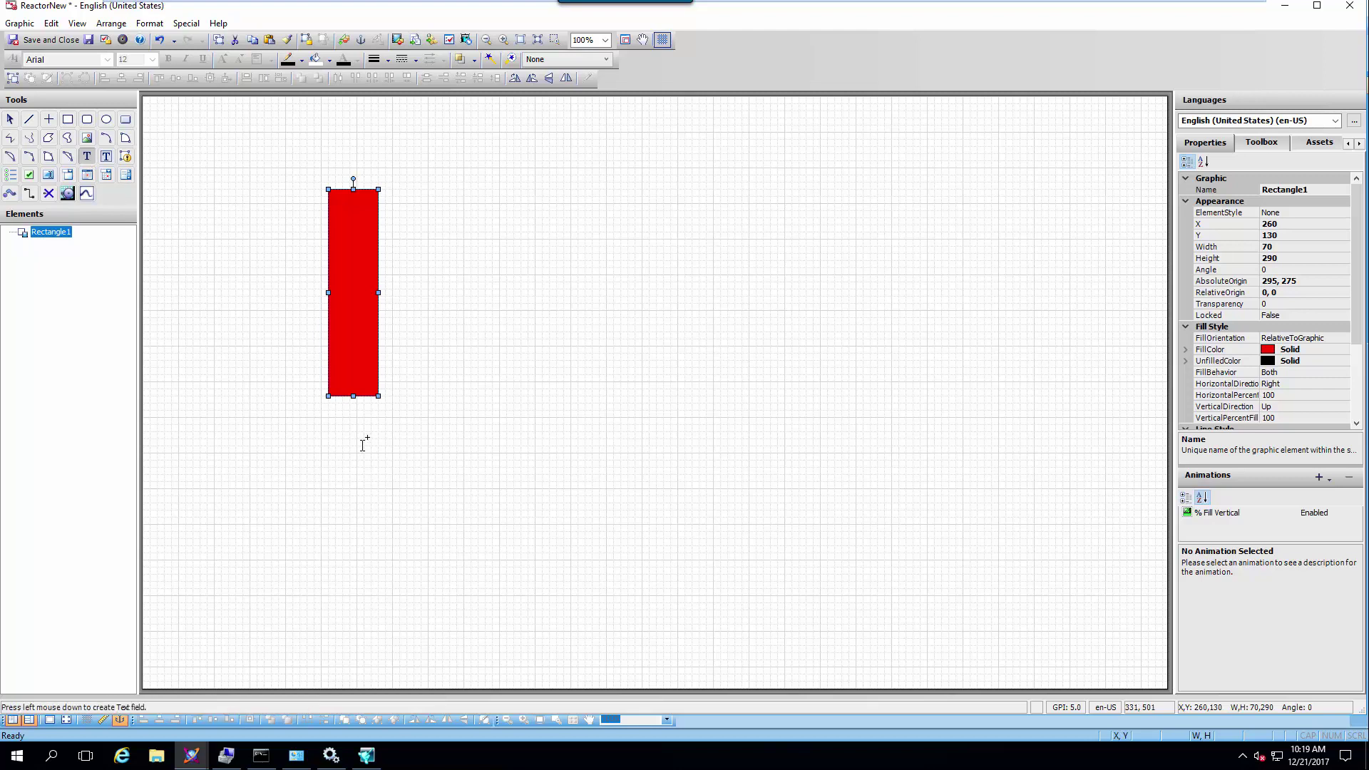
# Place a new text element to the right of the rectangle.
pyautogui.click(415, 299)
pyautogui.write('H')
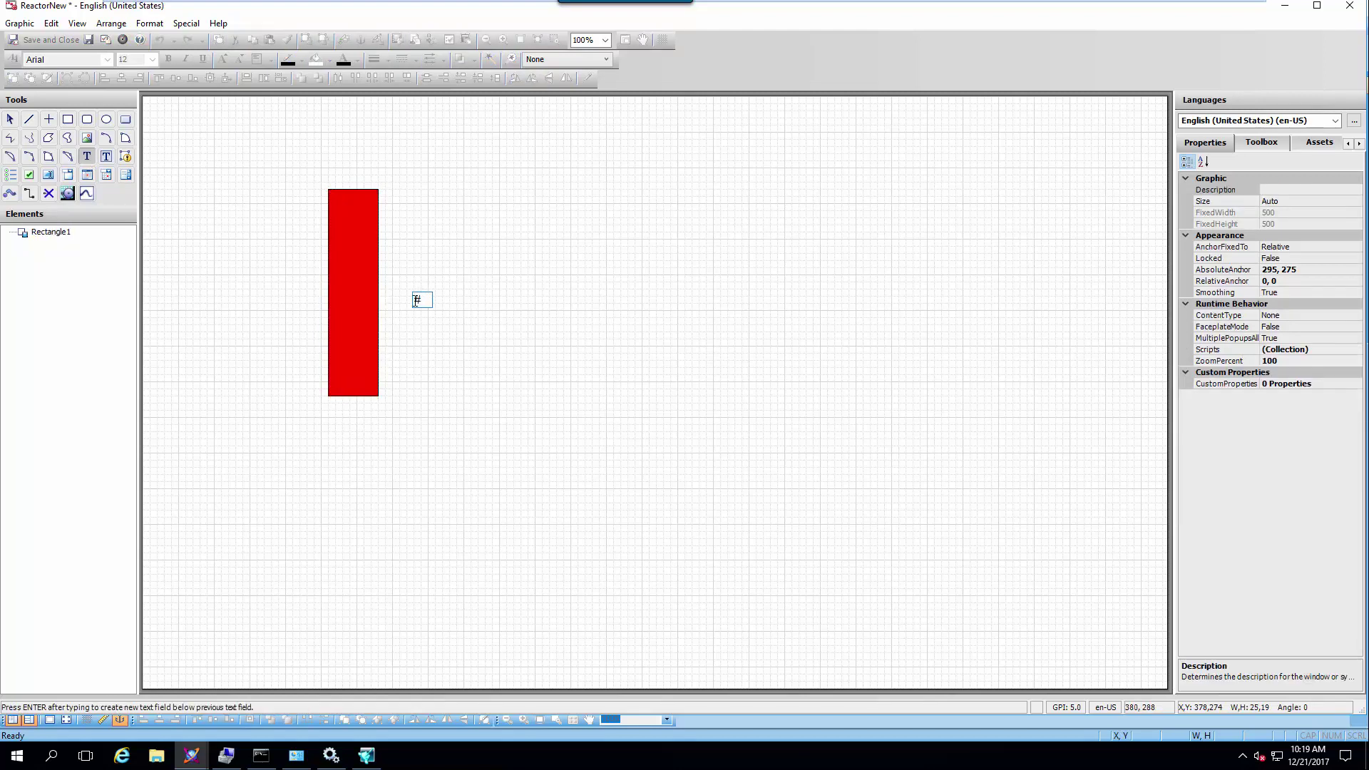
pyautogui.press('Escape')
# Add an analog Value Display on InTouch:ReactLevel to Text1, then save and close ReactorNew.
pyautogui.click(418, 300)
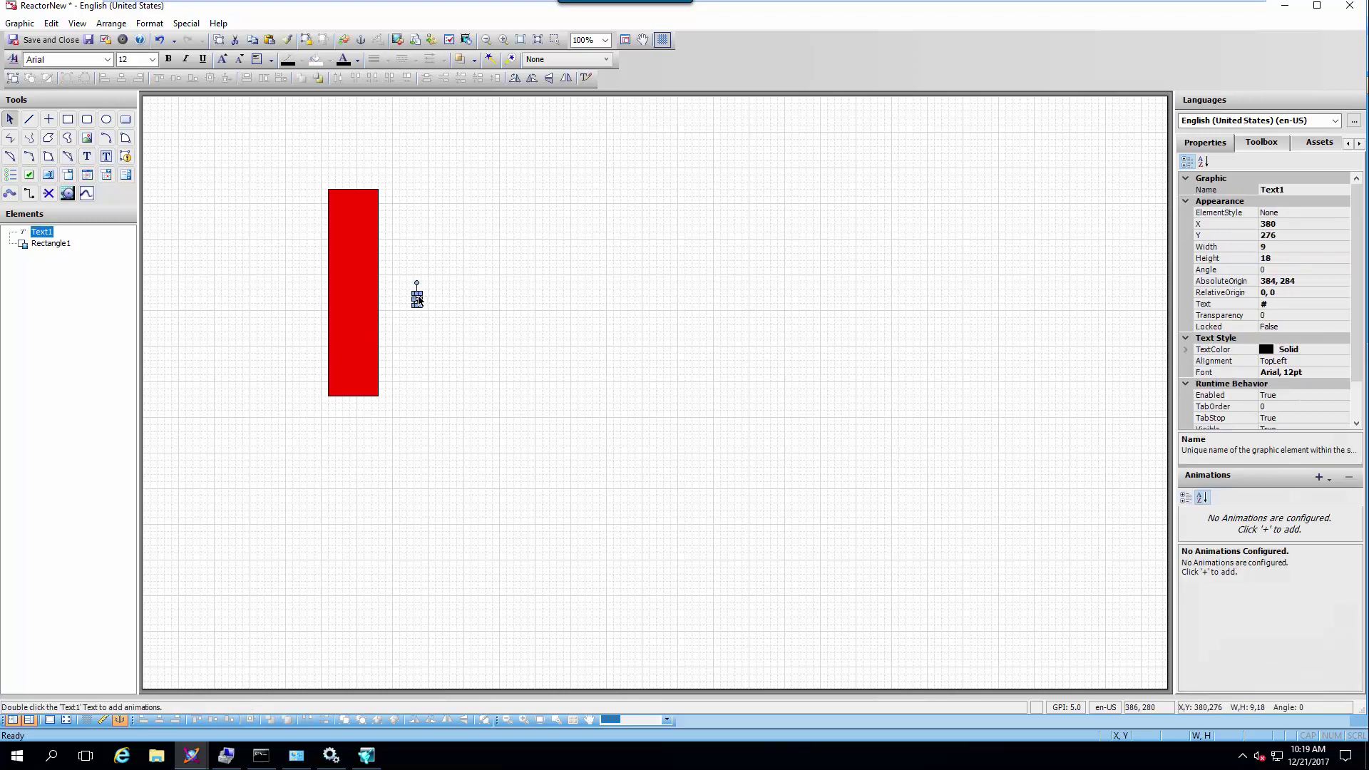
pyautogui.doubleClick(418, 299)
pyautogui.click(497, 206)
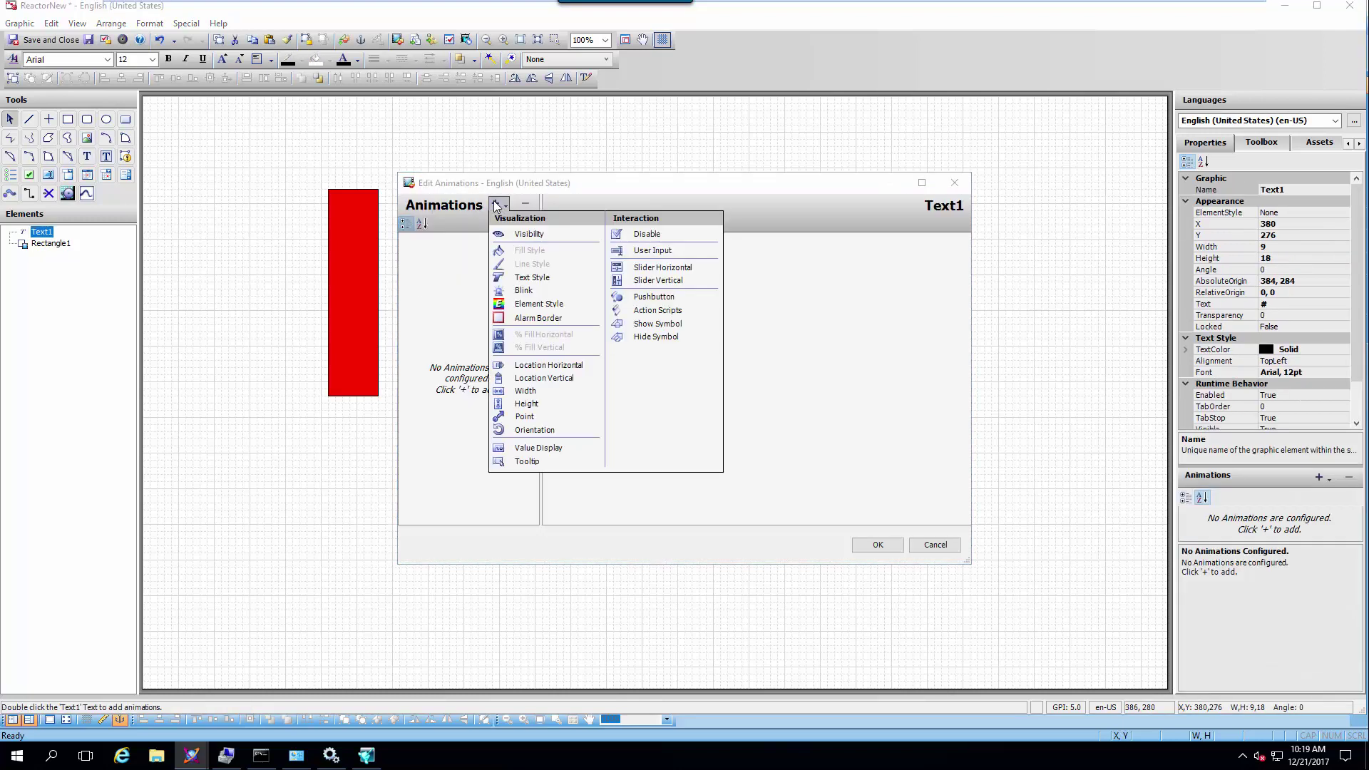
pyautogui.click(537, 448)
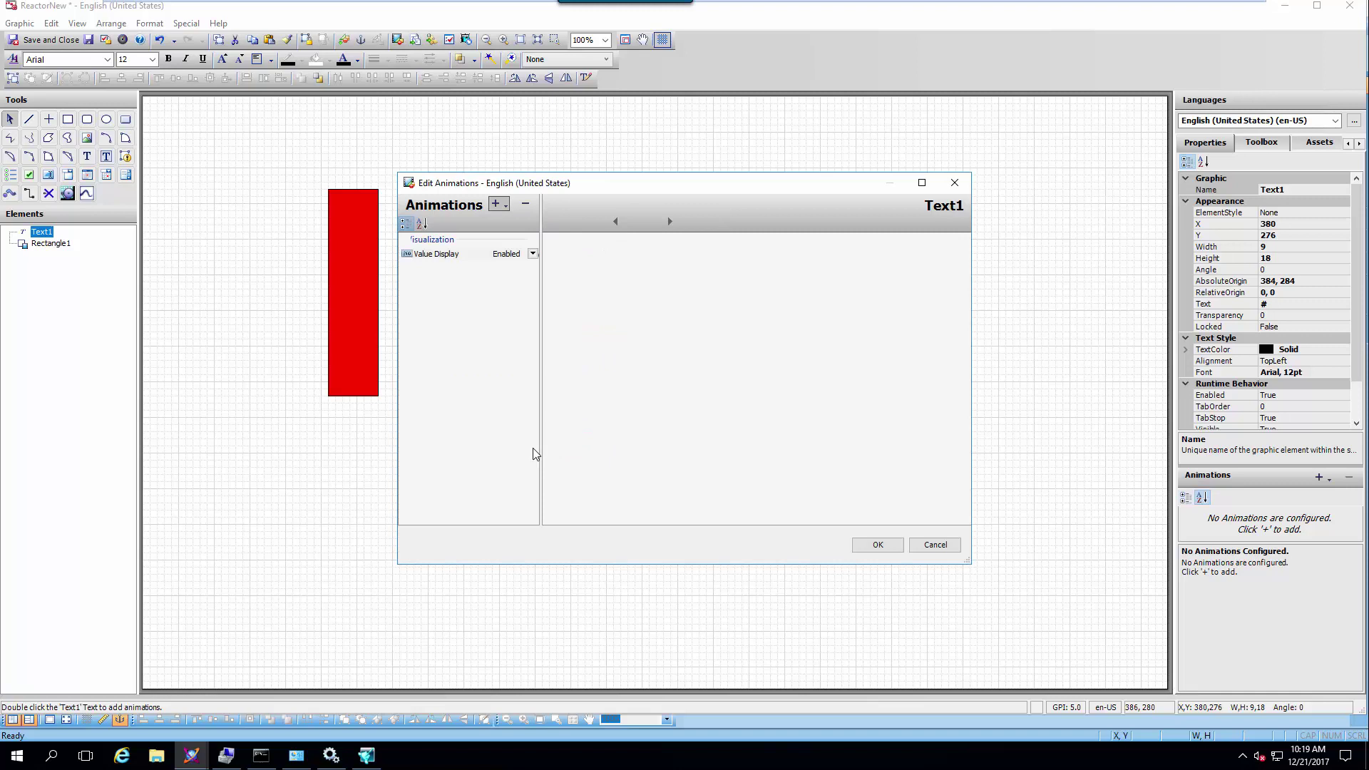
pyautogui.click(731, 248)
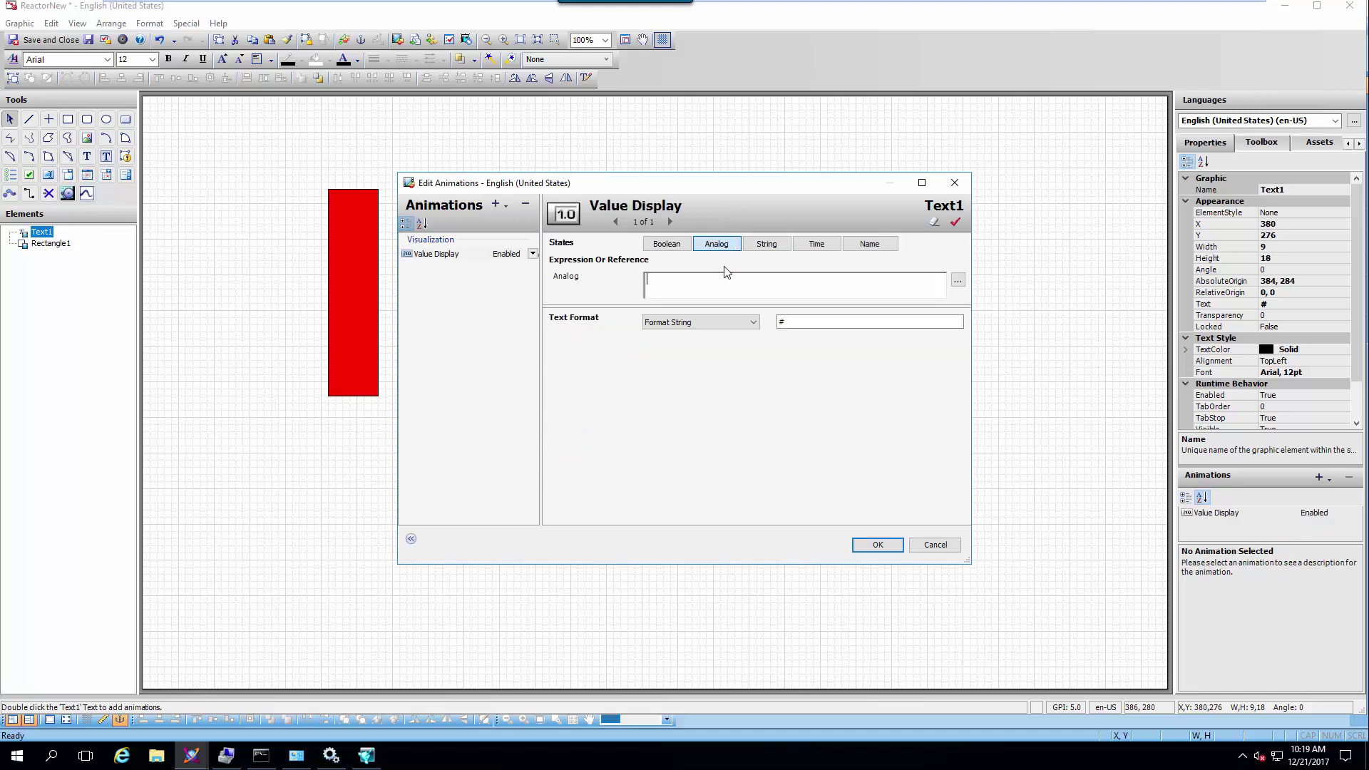
pyautogui.write('In')
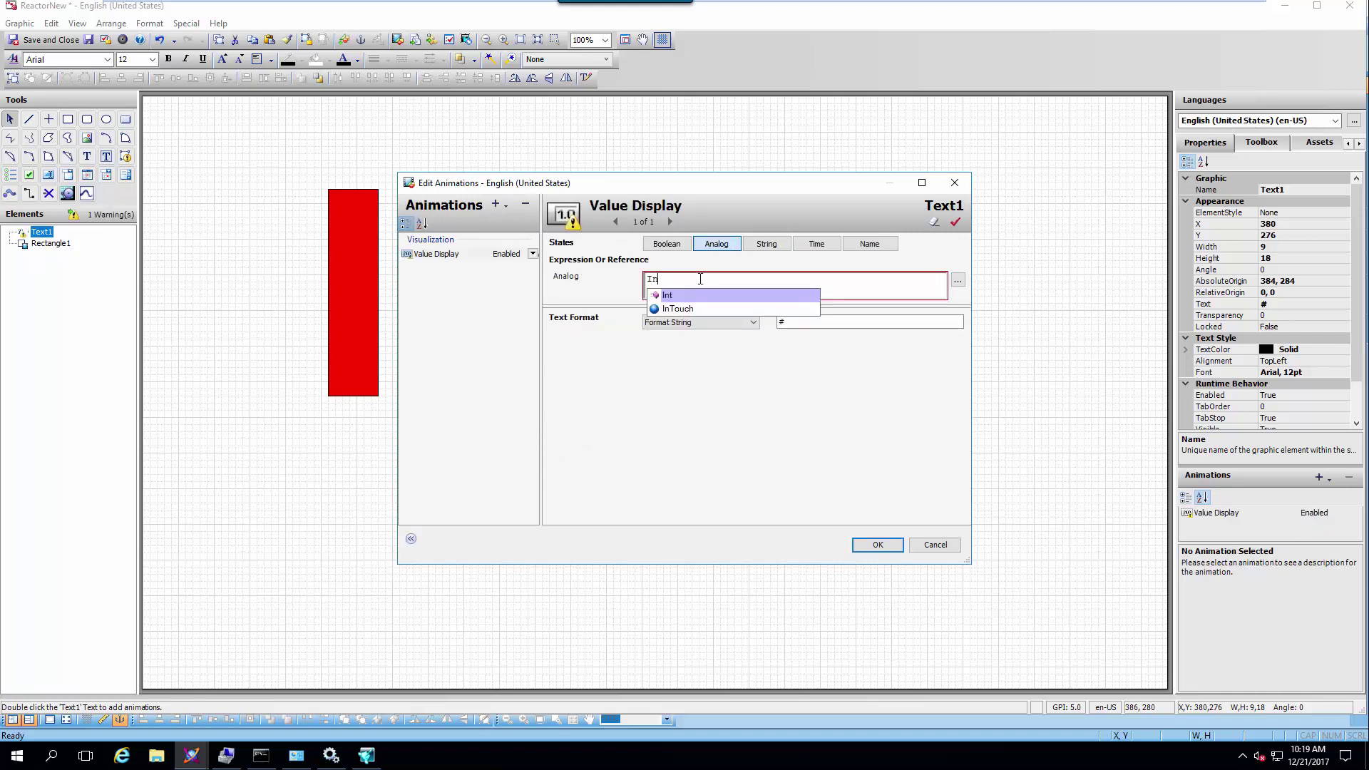
pyautogui.write('Touch:R')
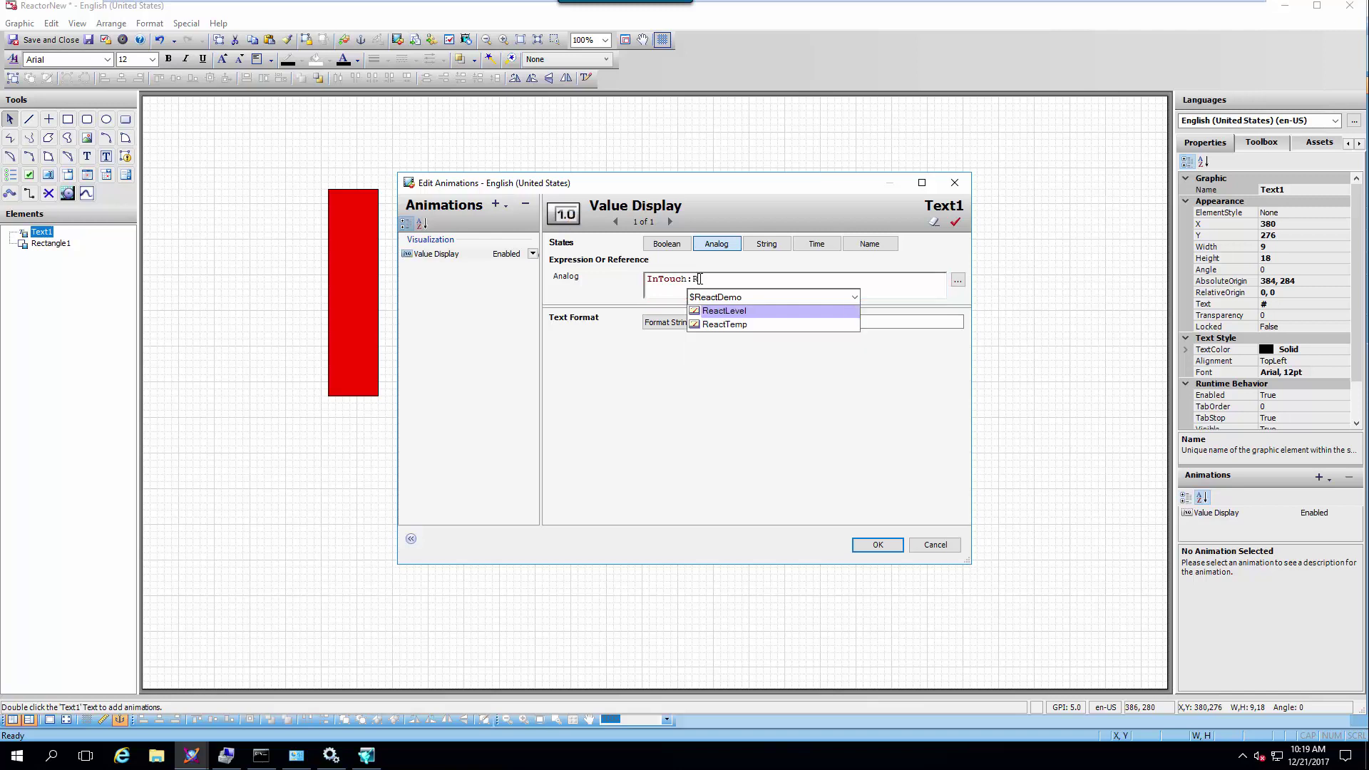
pyautogui.write('eactLevel')
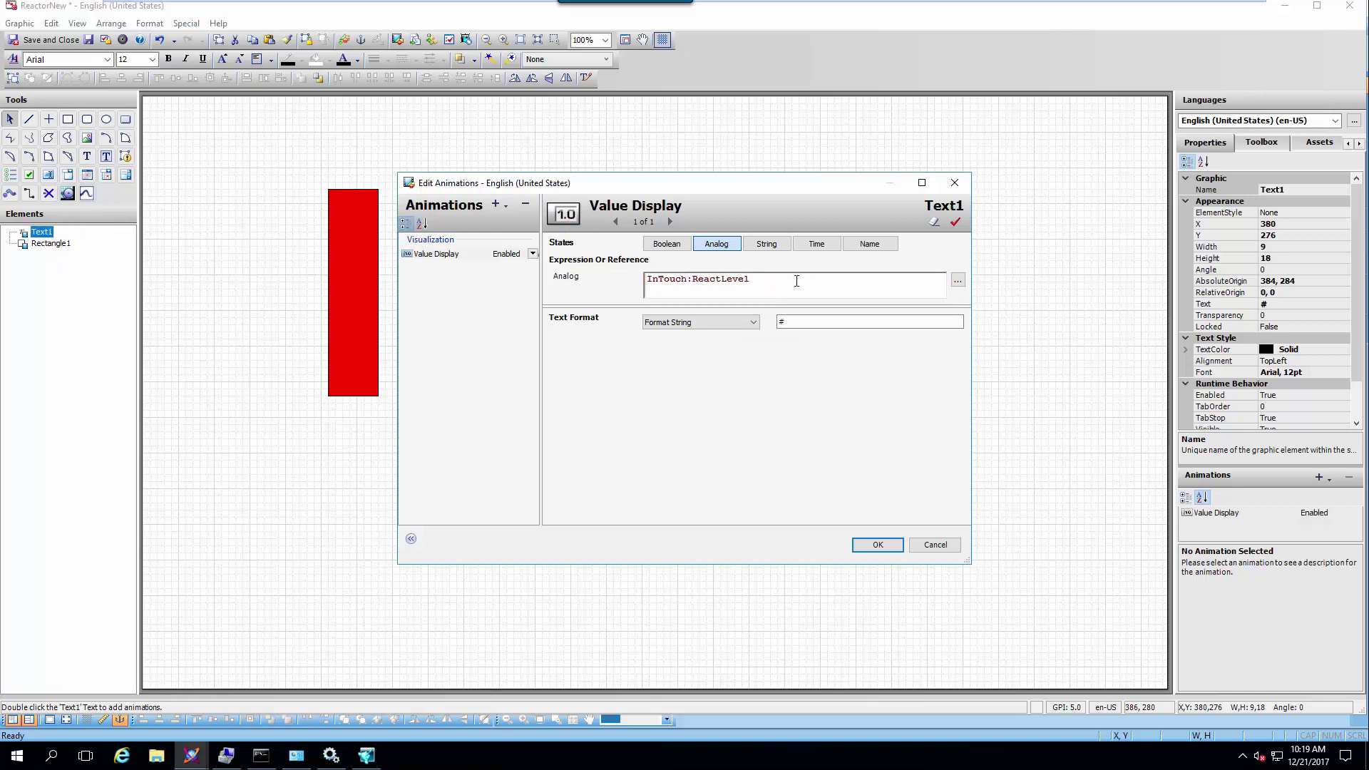
pyautogui.click(878, 544)
pyautogui.click(52, 44)
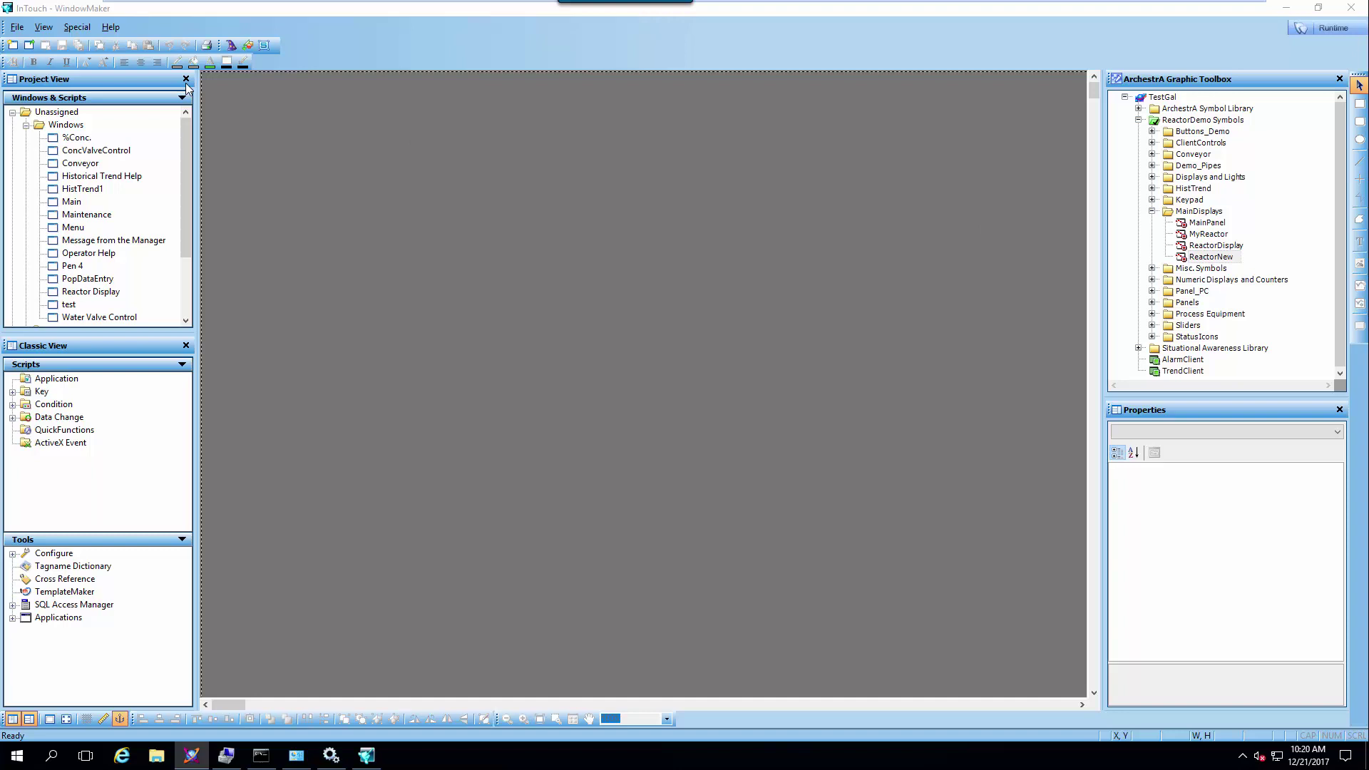
# Exit WindowMaker and close the completed ReactDemo check-in report.
pyautogui.click(1358, 13)
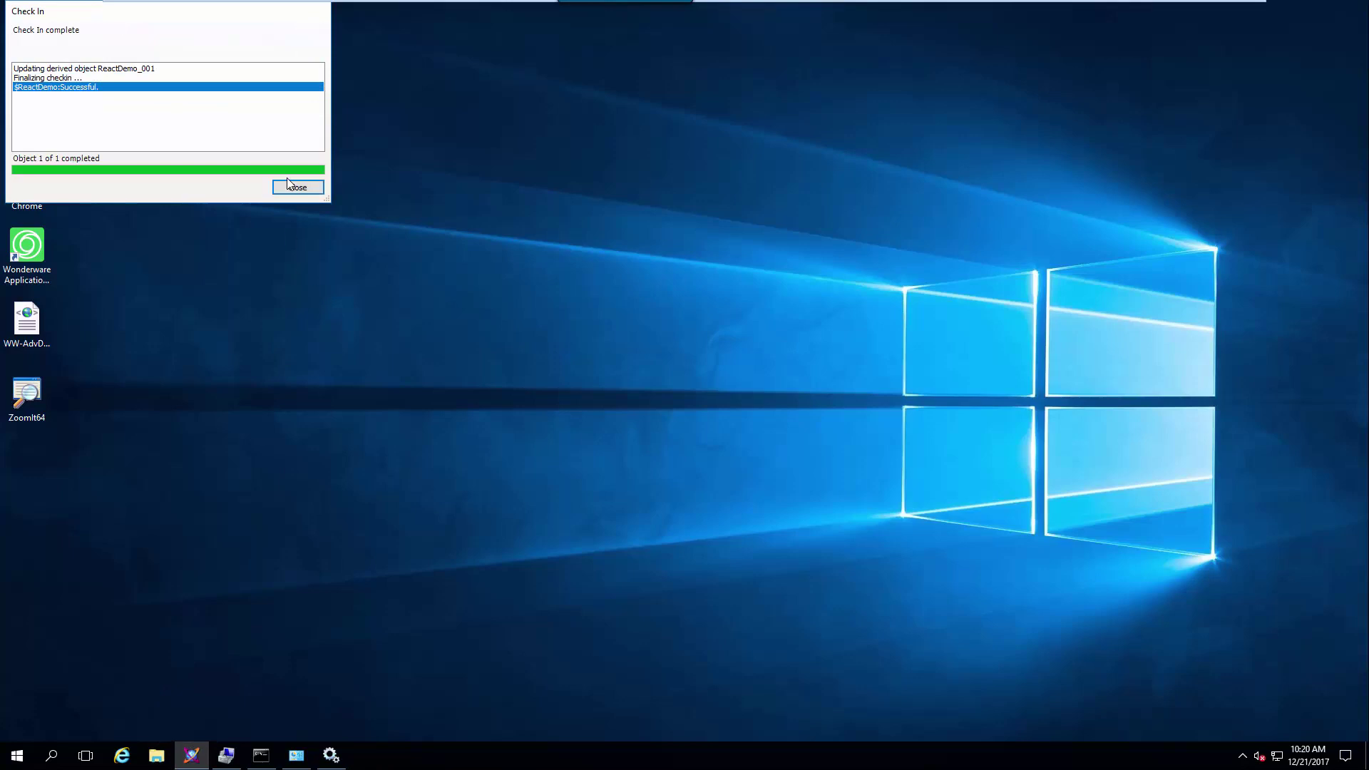
pyautogui.click(296, 187)
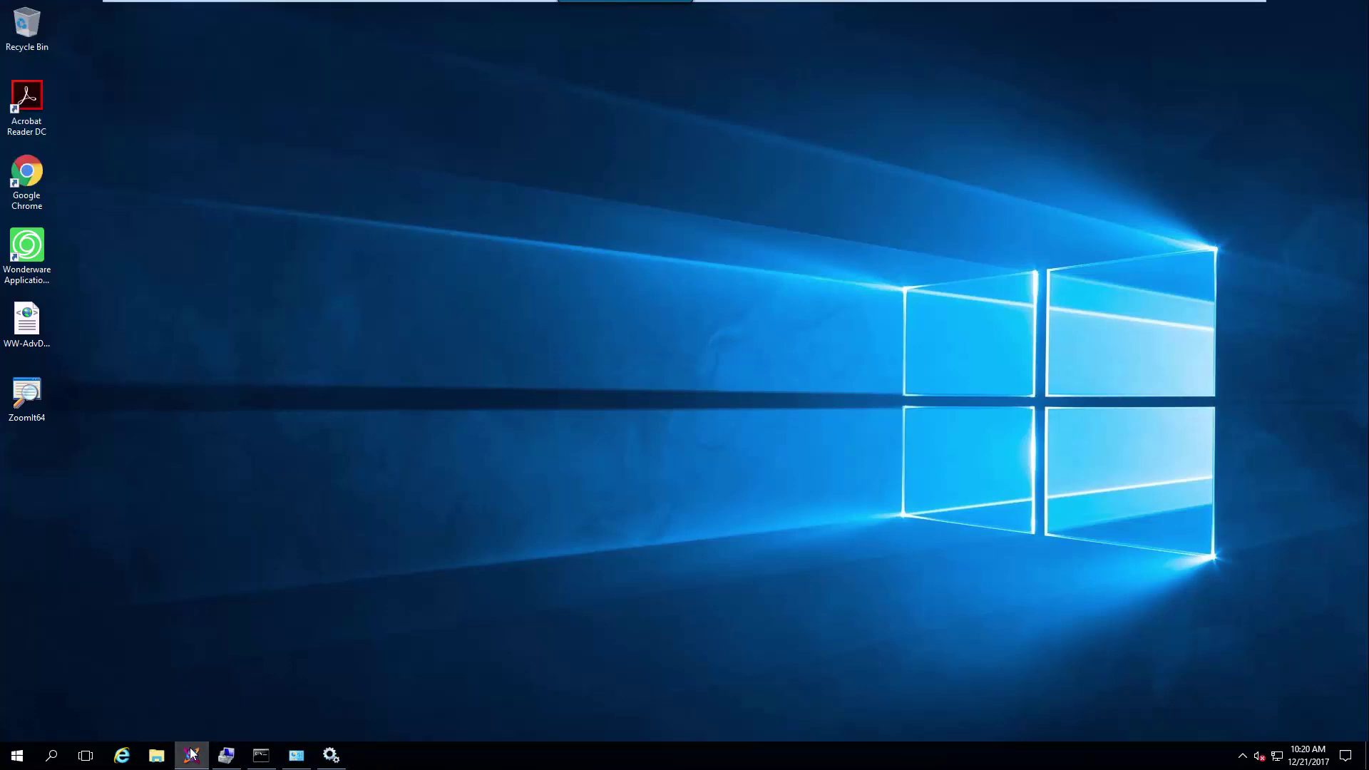
# Deploy the changes to ReactDemo_001 from the ArchestrA IDE Deployment view.
pyautogui.click(191, 756)
pyautogui.rightClick(93, 467)
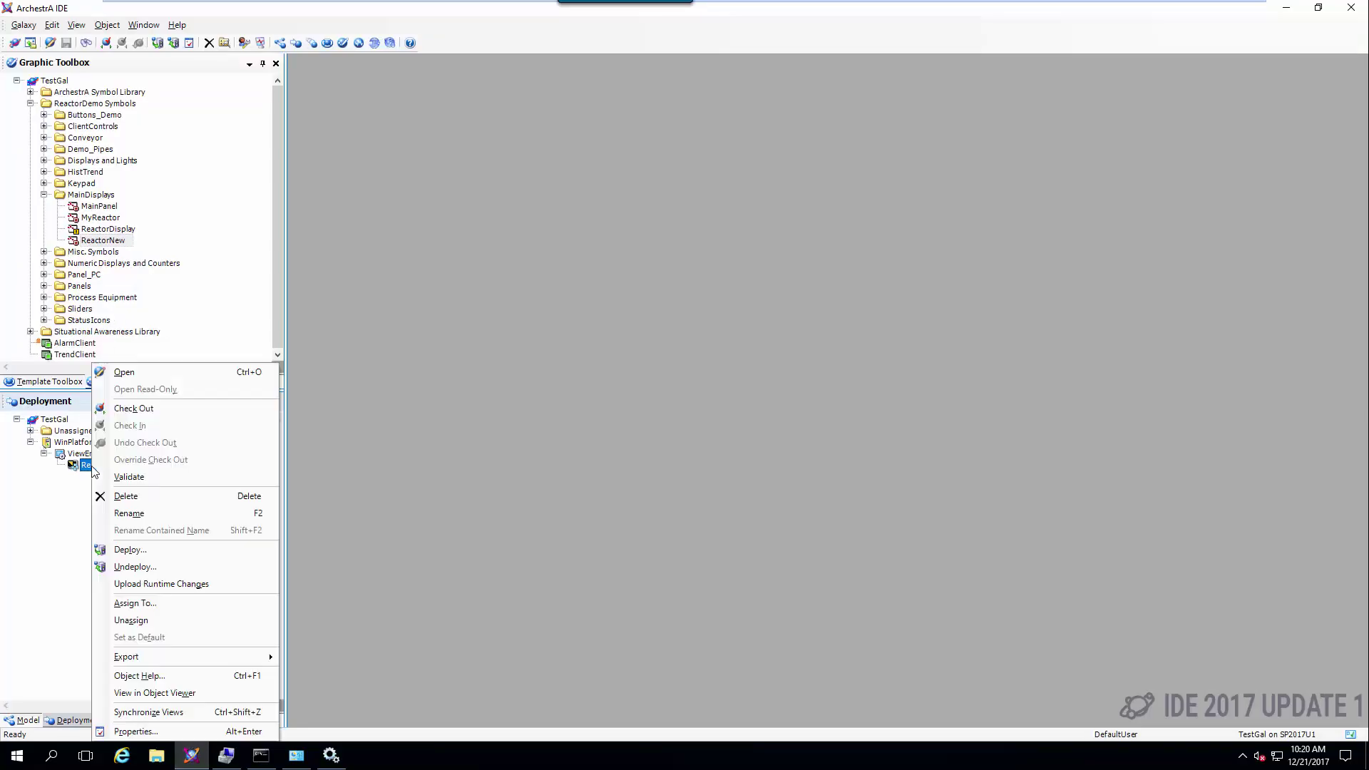
pyautogui.click(130, 550)
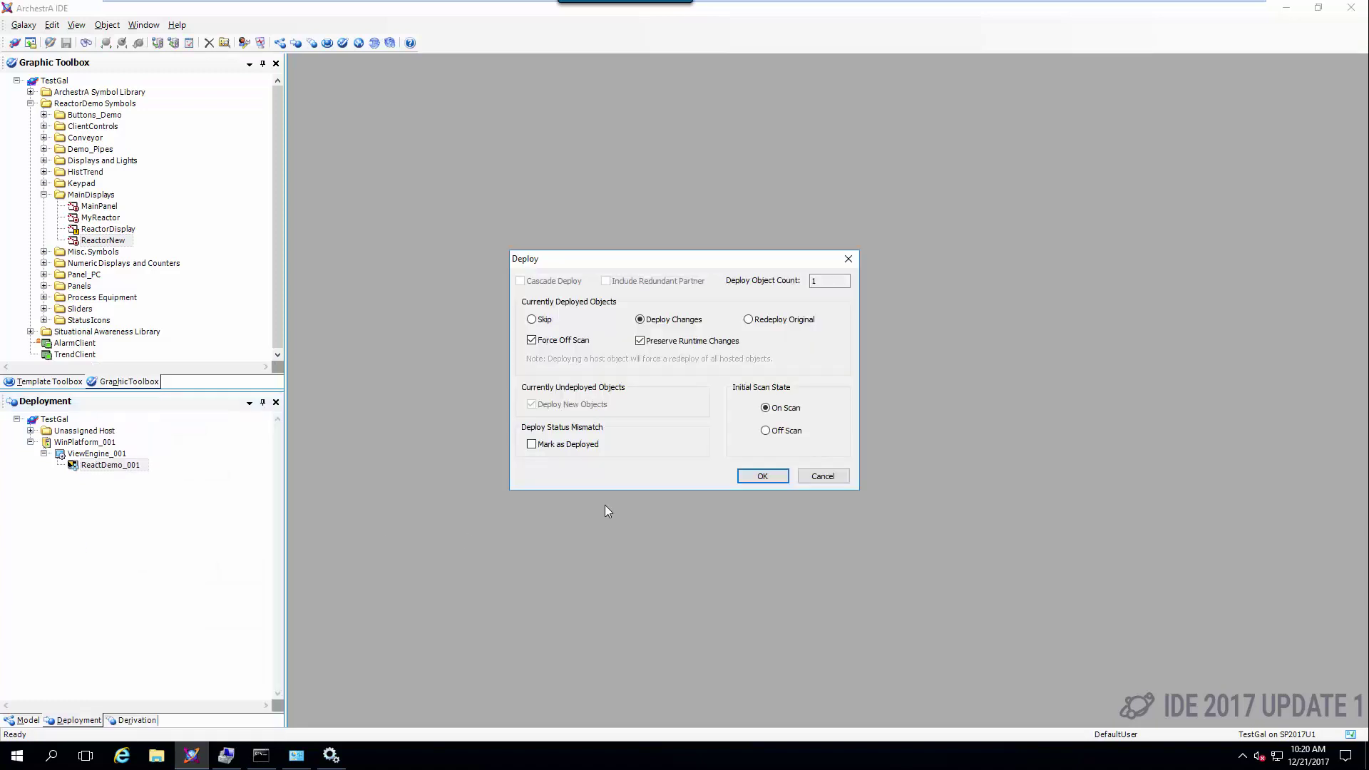
pyautogui.click(756, 488)
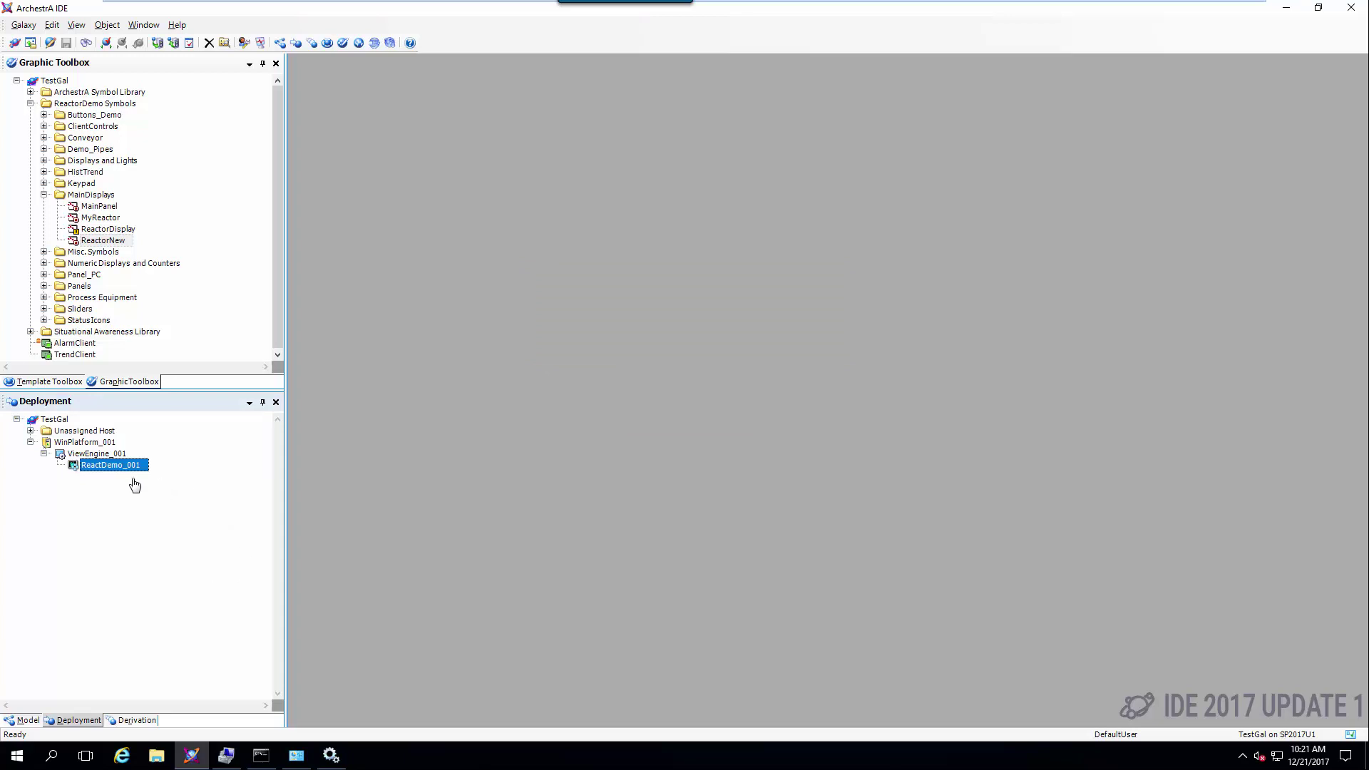
# Launch InTouch Application Manager and run the ReactDemo application in WindowViewer.
pyautogui.click(17, 756)
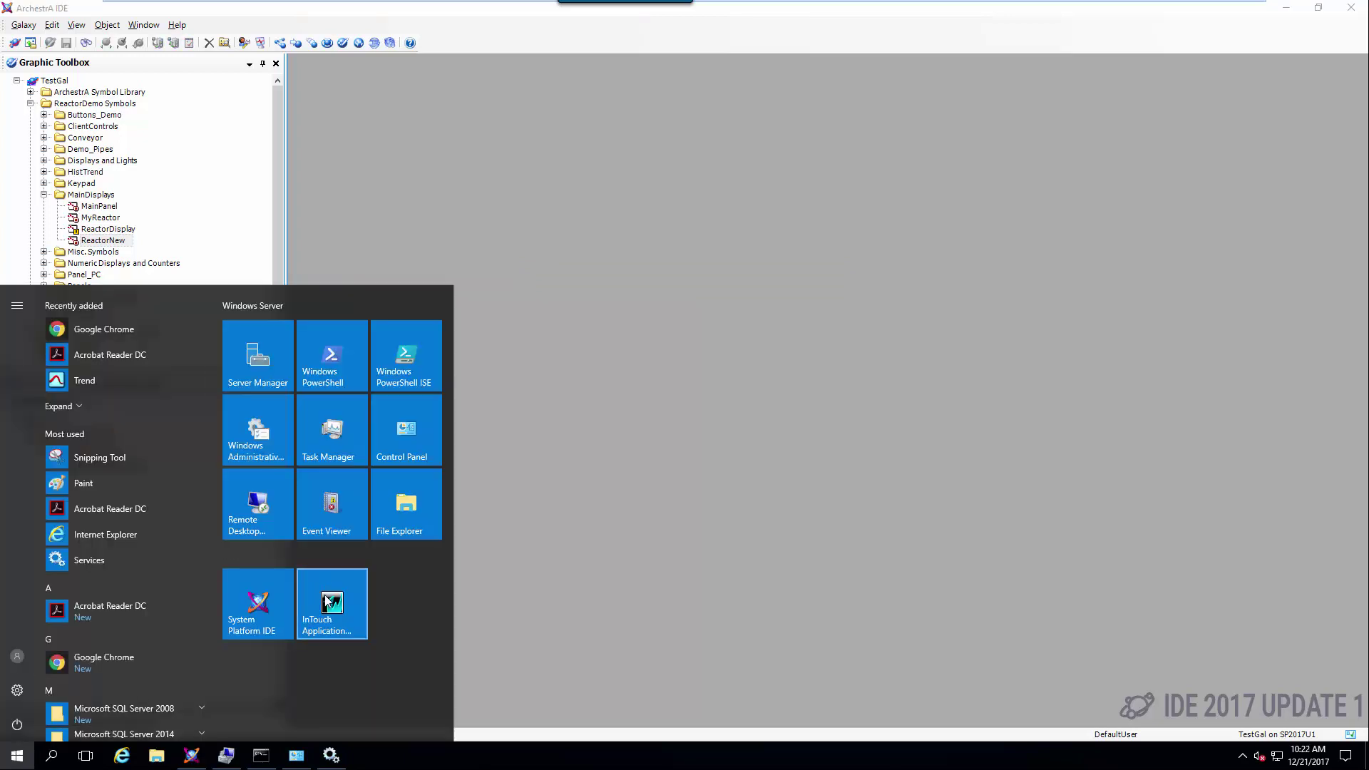
pyautogui.click(327, 601)
pyautogui.click(590, 475)
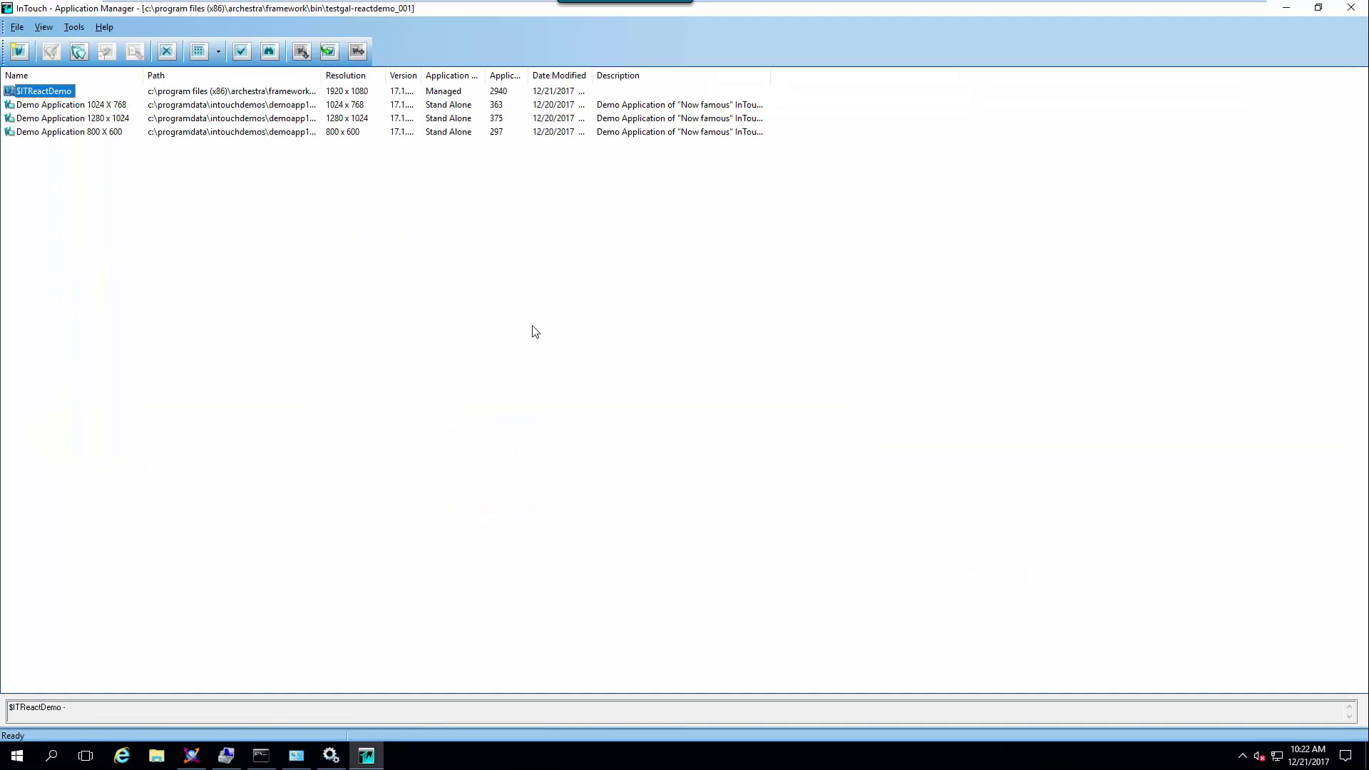
pyautogui.click(78, 53)
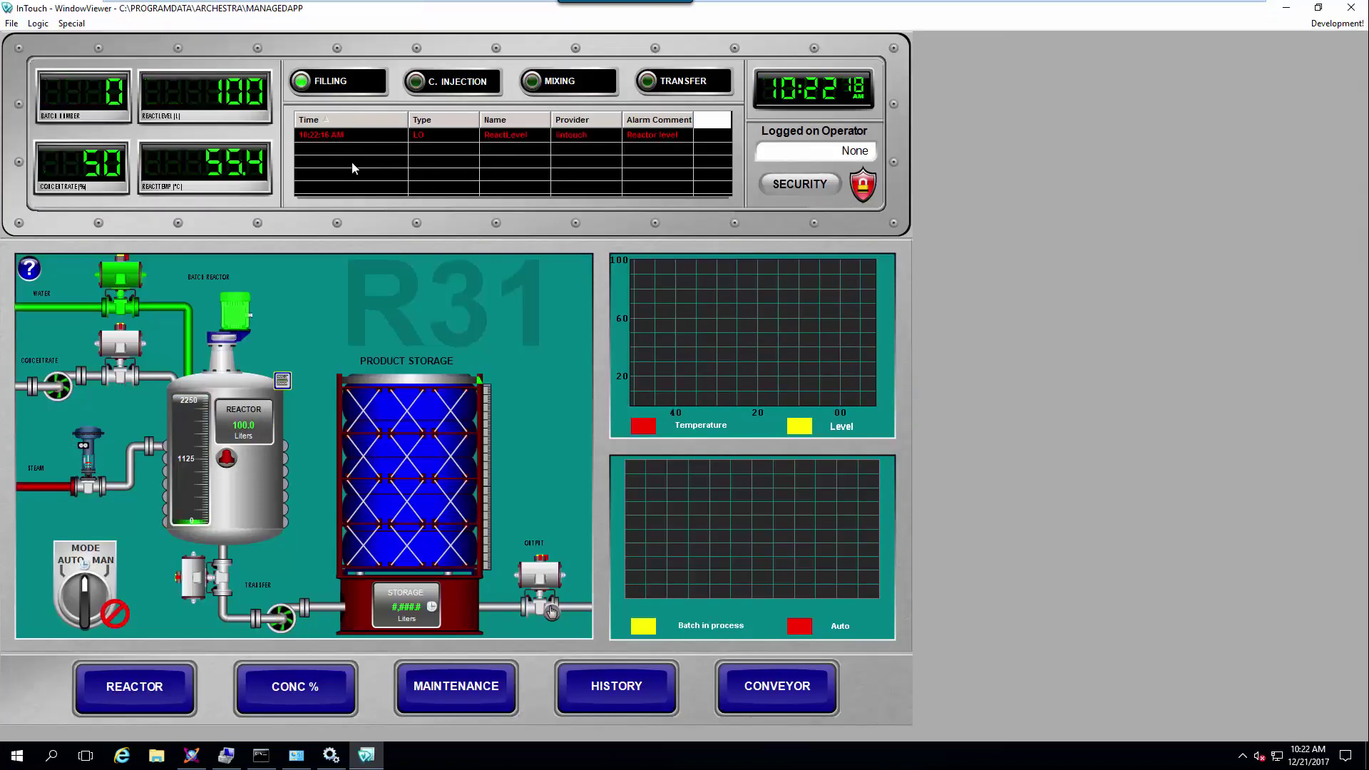
# Minimize WindowViewer and the IDE, then load localhost/intouchweb in Google Chrome.
pyautogui.click(1295, 15)
pyautogui.click(1294, 15)
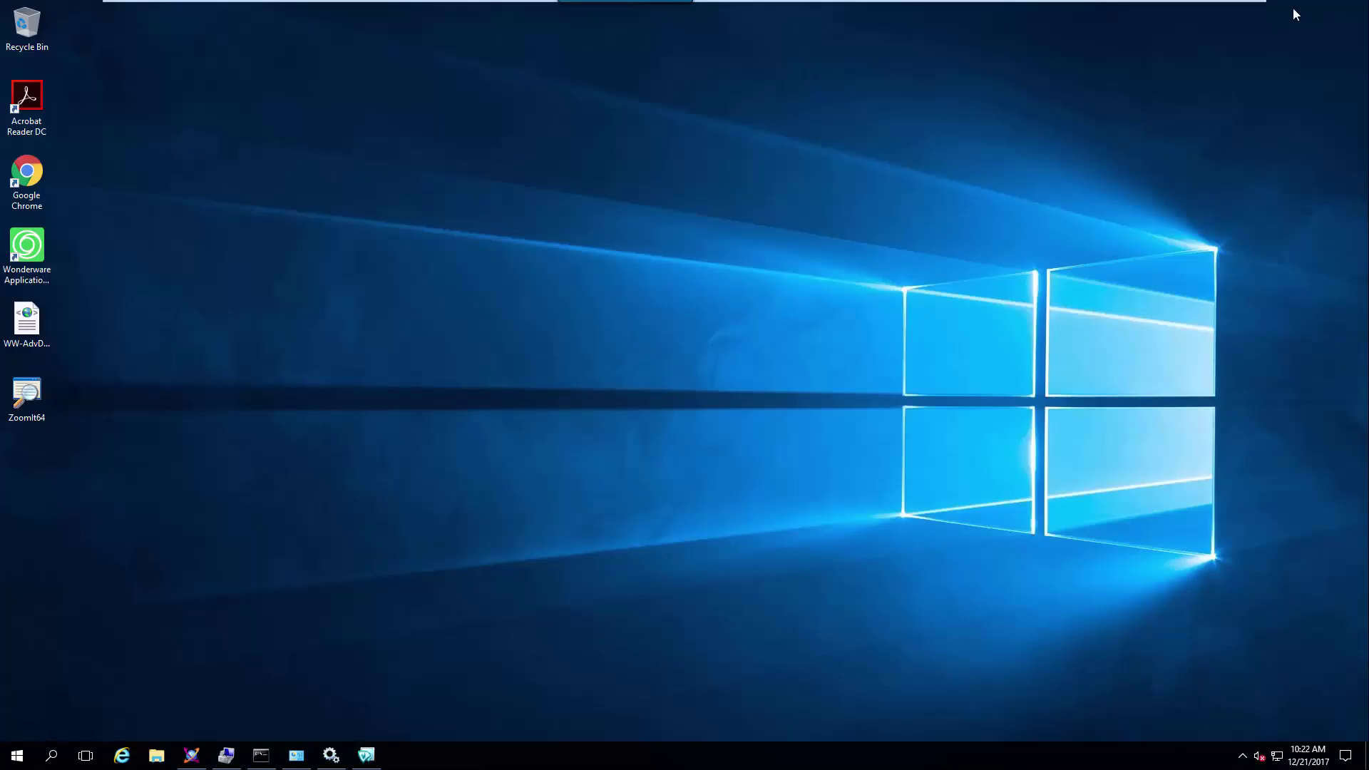
pyautogui.doubleClick(32, 174)
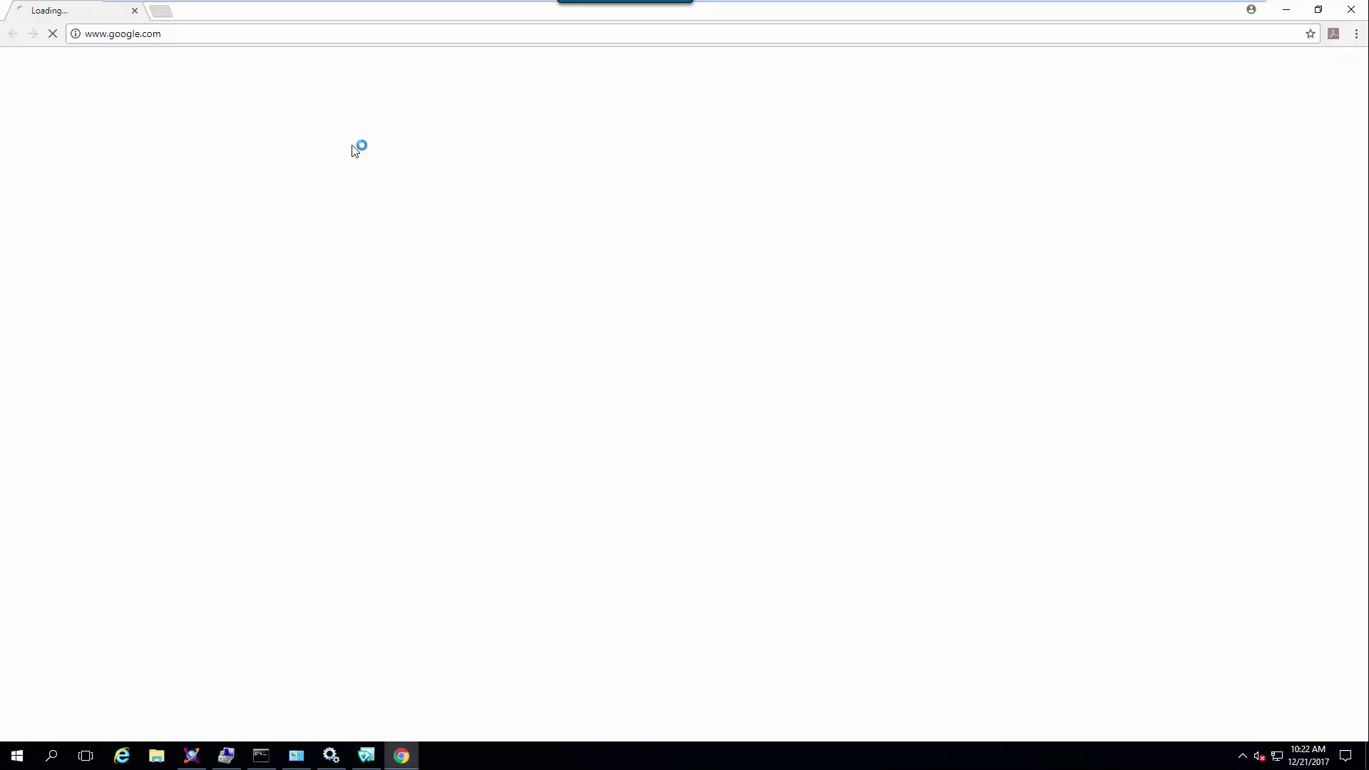
pyautogui.click(250, 32)
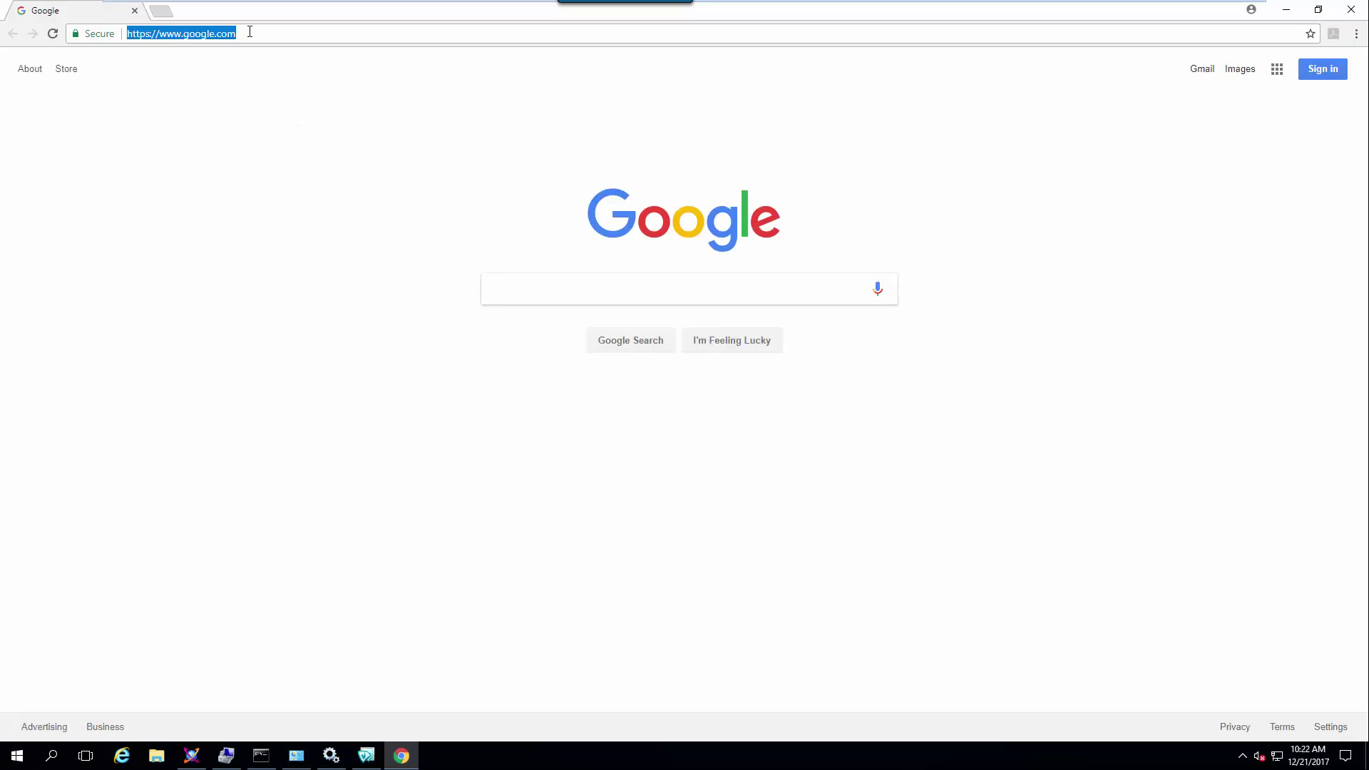
pyautogui.write('localhost/intouchweb')
pyautogui.press('Return')
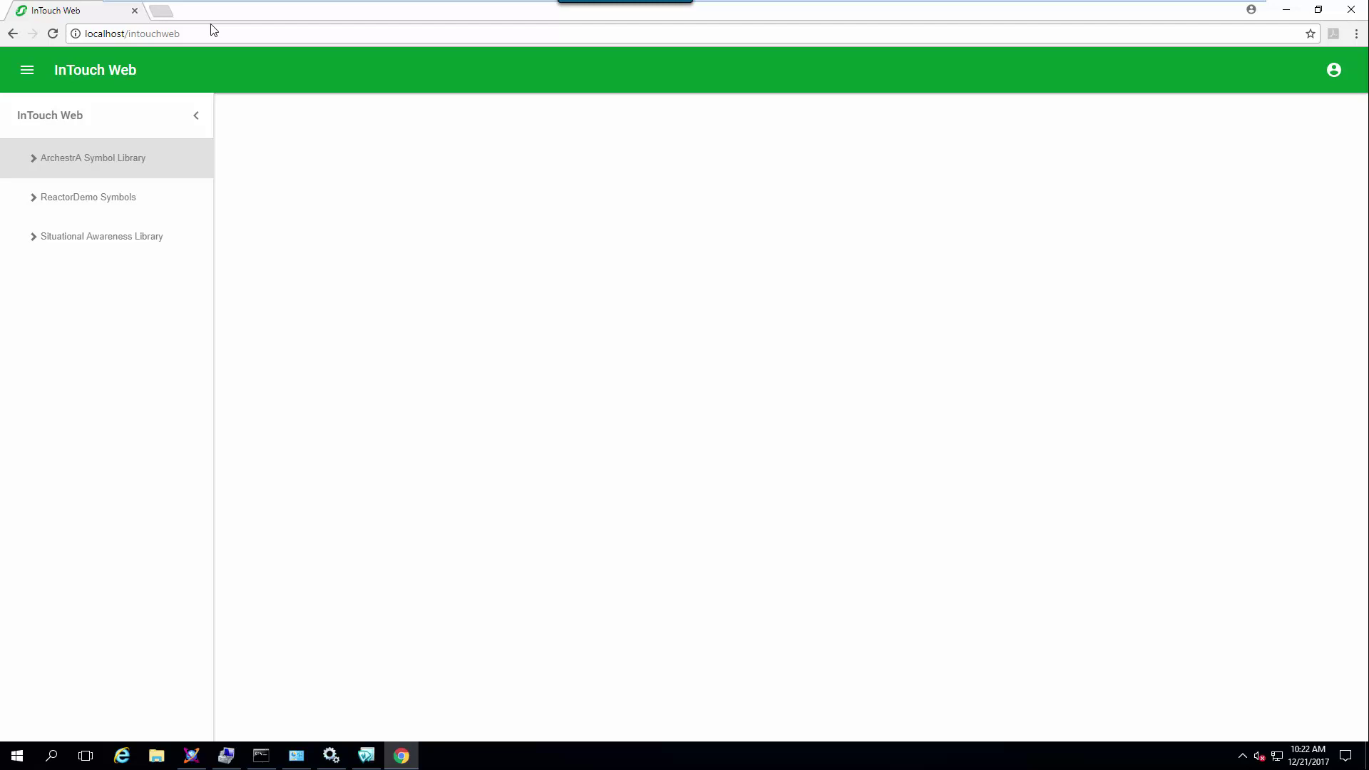
# Expand ReactorDemo Symbols and MainDisplays in the InTouch Web sidebar to reveal ReactorNew.
pyautogui.click(41, 202)
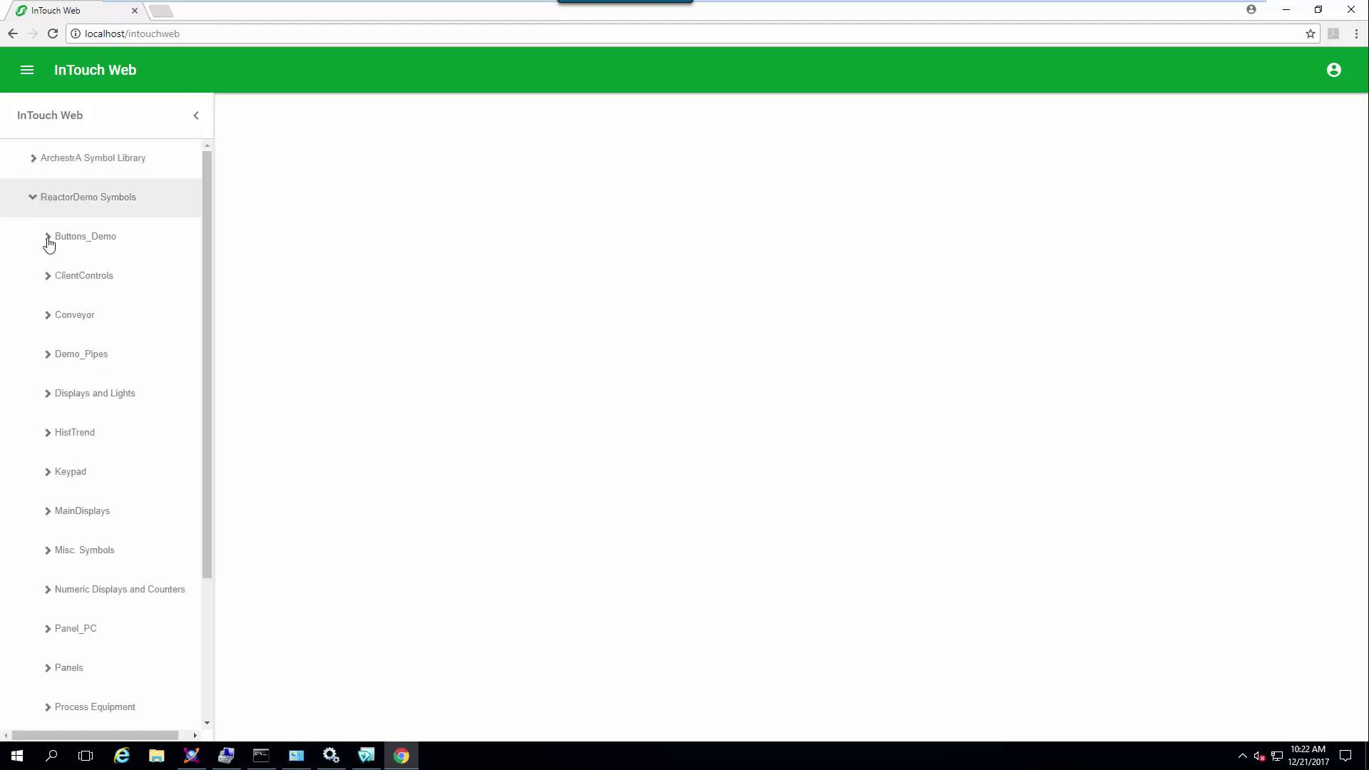
pyautogui.click(48, 519)
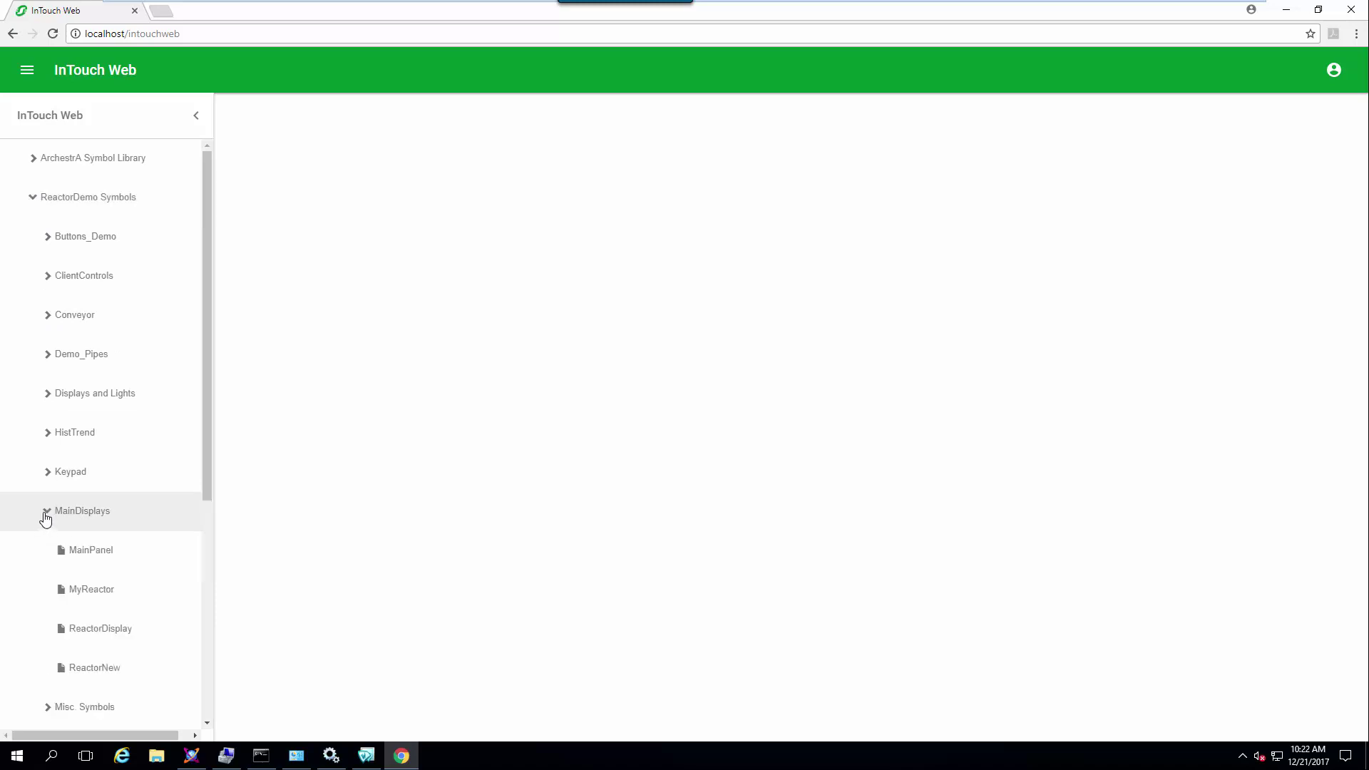
# Open ReactorNew from the sidebar to view its live red level bar and value readout.
pyautogui.click(89, 674)
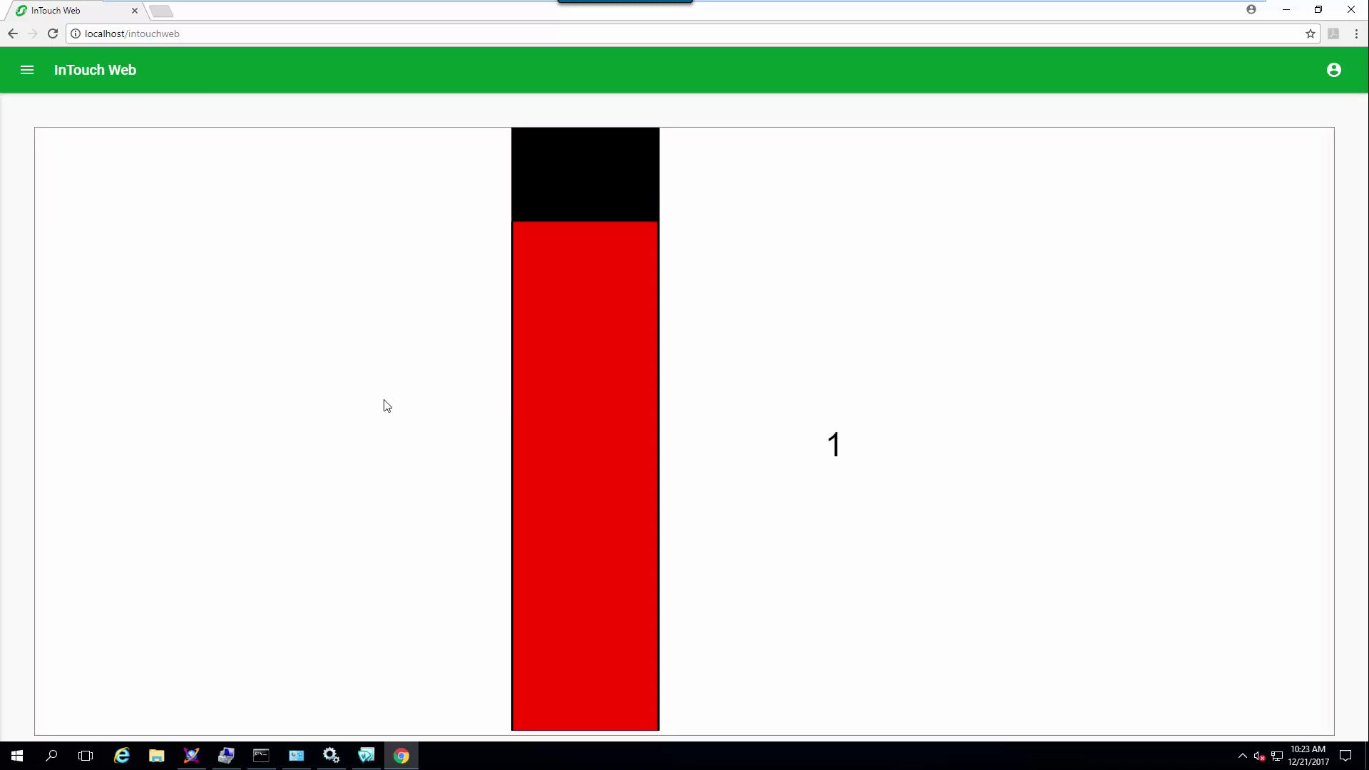